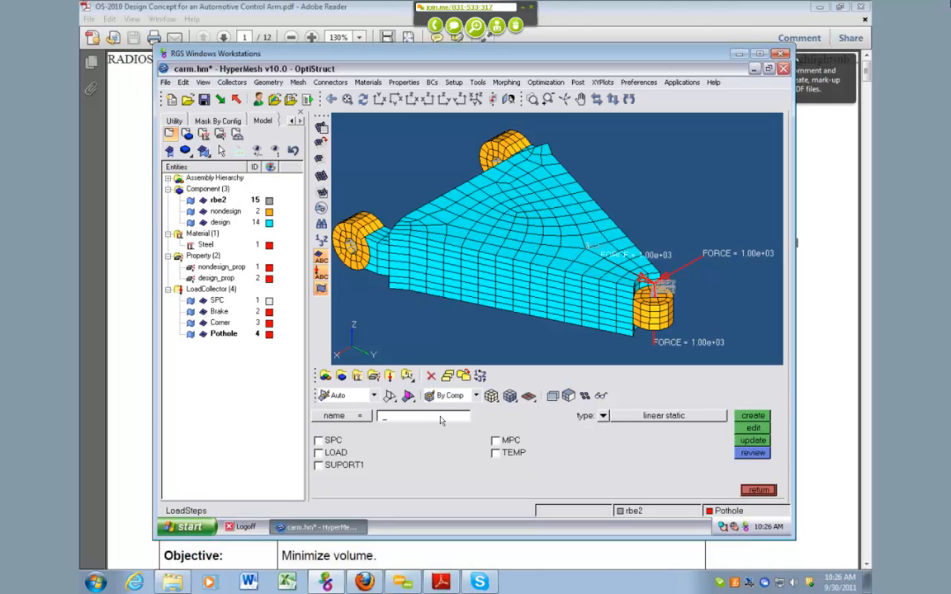
Name the new load step Brake, set its type to linear static, and assign the SPC collector as its SPC.
type("Brake")
left_click(603, 417)
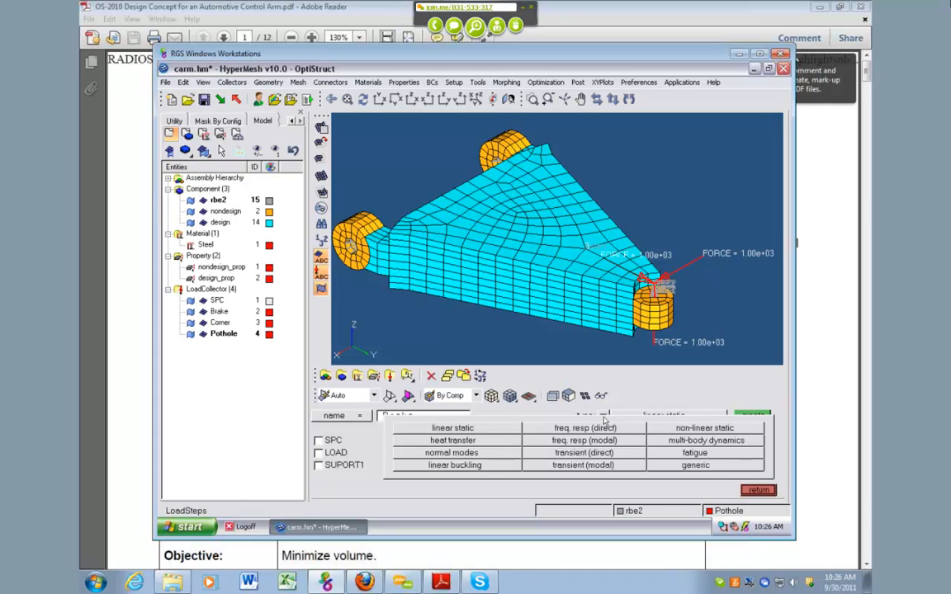
left_click(485, 432)
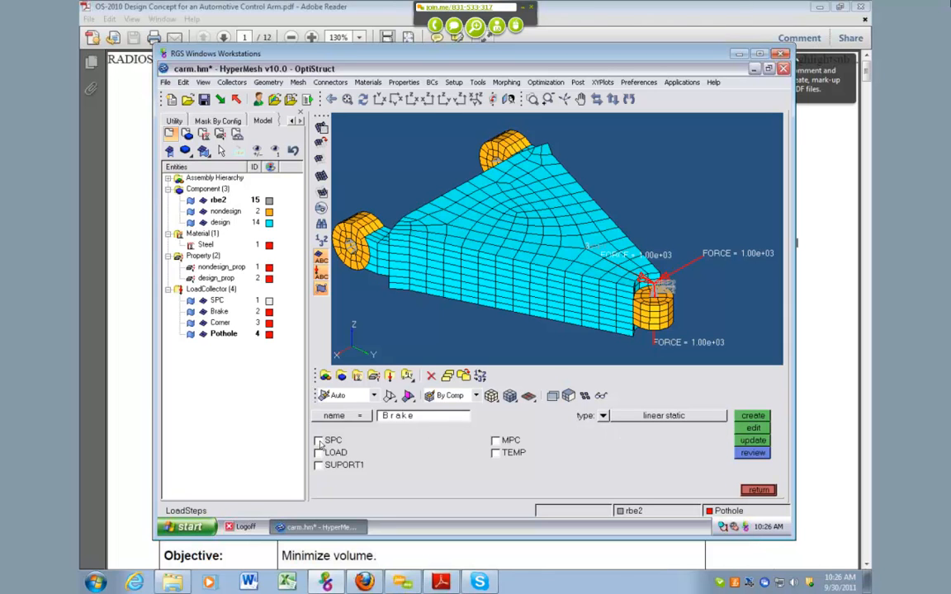
left_click(319, 441)
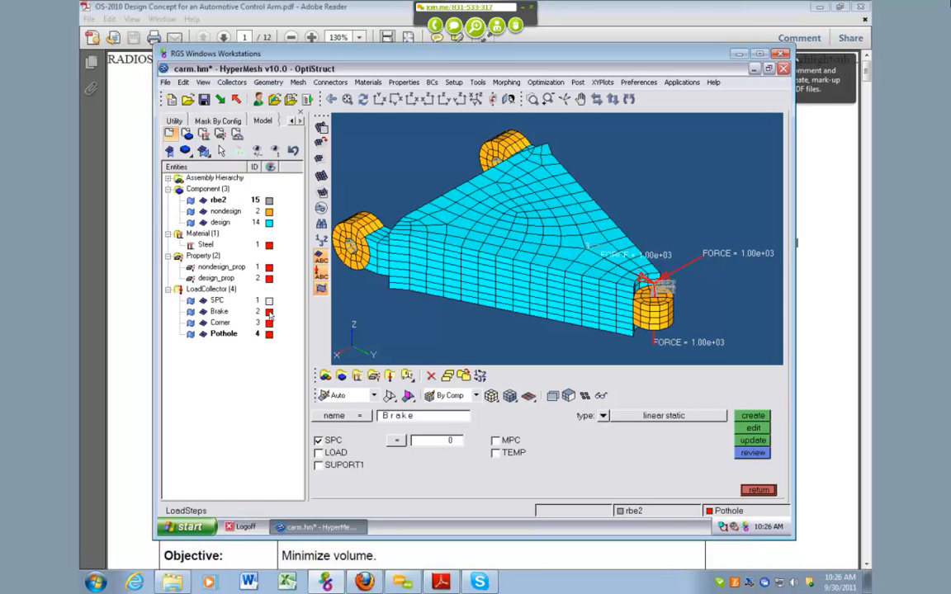
left_click(444, 444)
left_click(331, 418)
Assign the Brake load collector as the load, create the Brake load step, and locate it in the model tree.
left_click(333, 453)
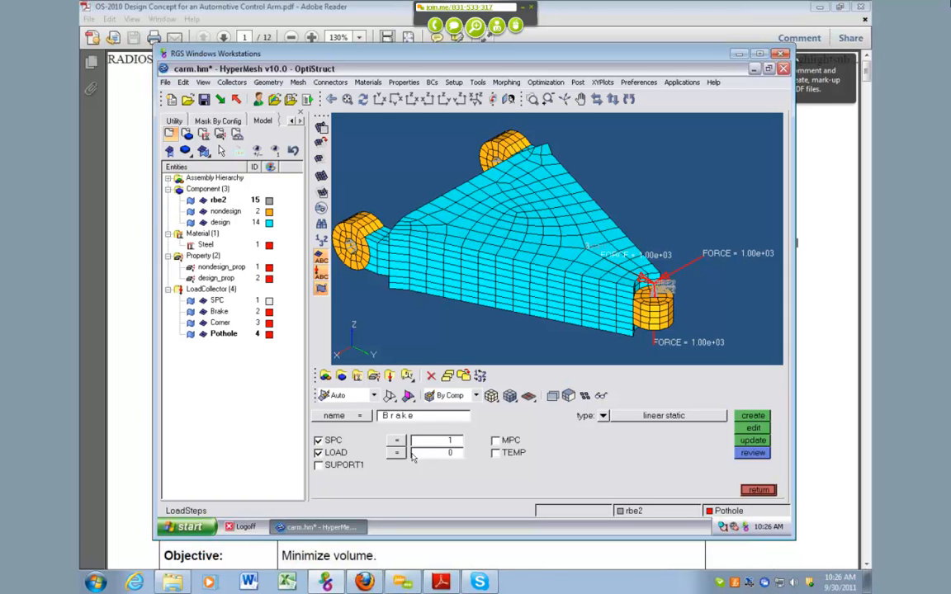
left_click(347, 416)
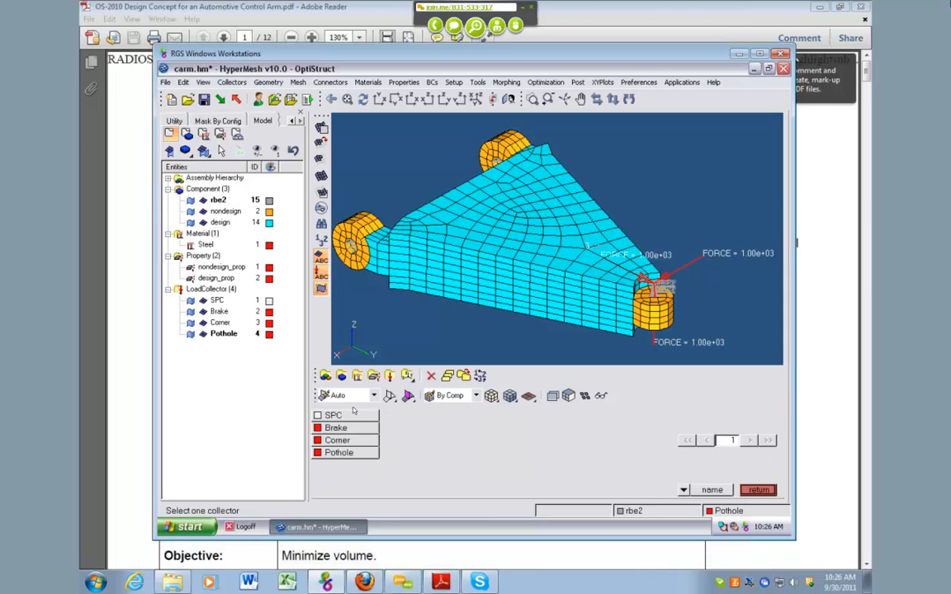
left_click(336, 427)
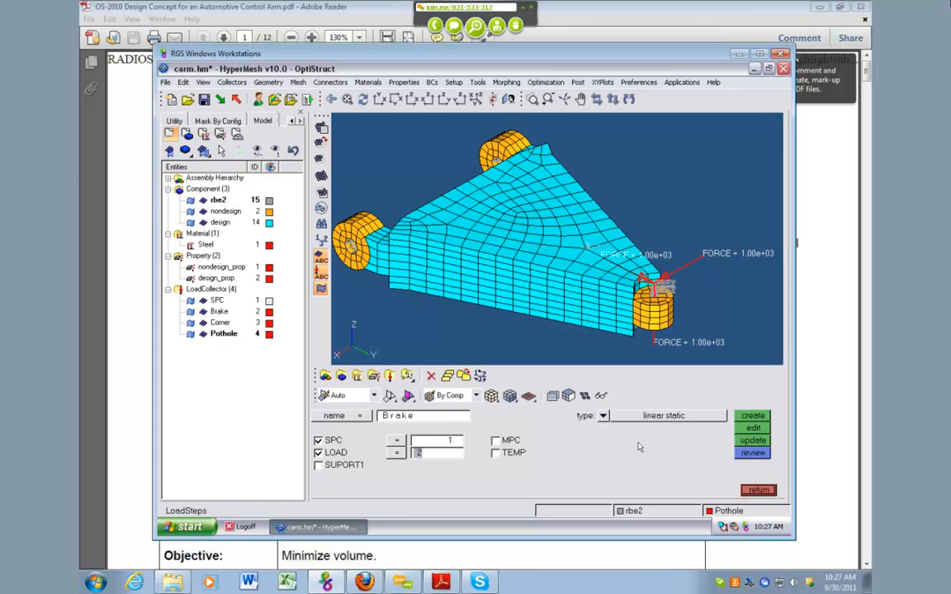
left_click(751, 417)
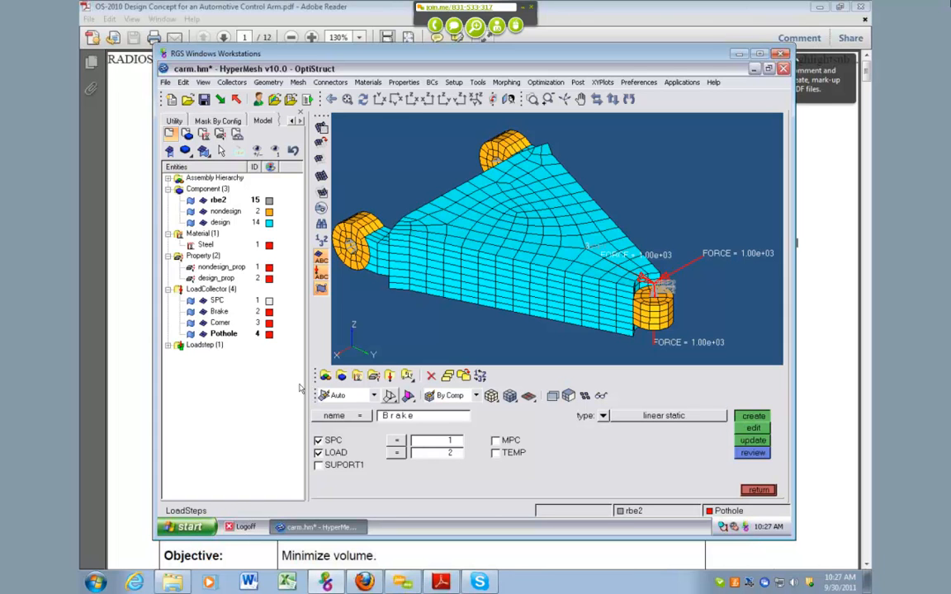
left_click(167, 344)
left_click(206, 356)
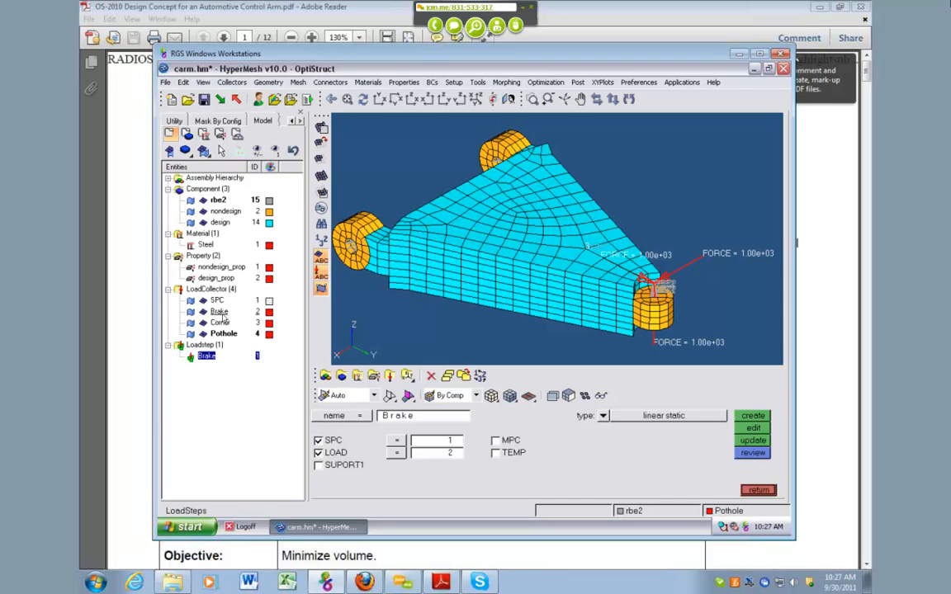
Define the next load step as Corner, with the SPC collector as its SPC and the Corner collector as its load.
left_click(433, 421)
type("Corner")
left_click(423, 441)
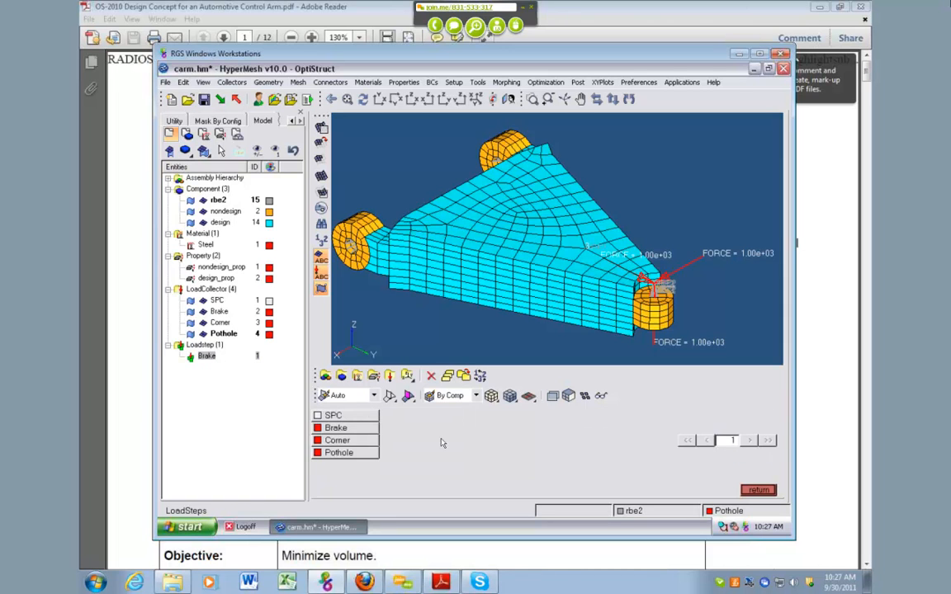
left_click(333, 416)
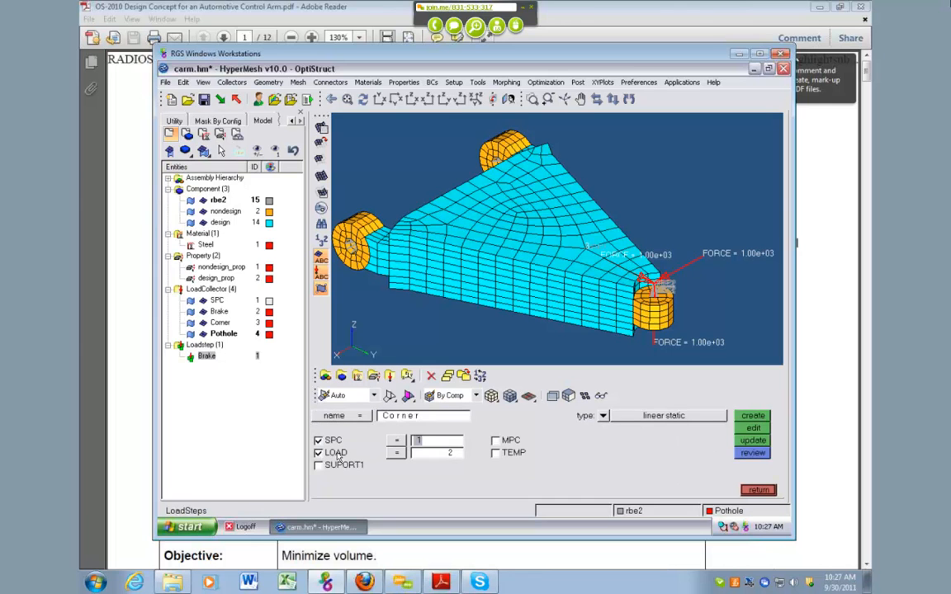
left_click(456, 453)
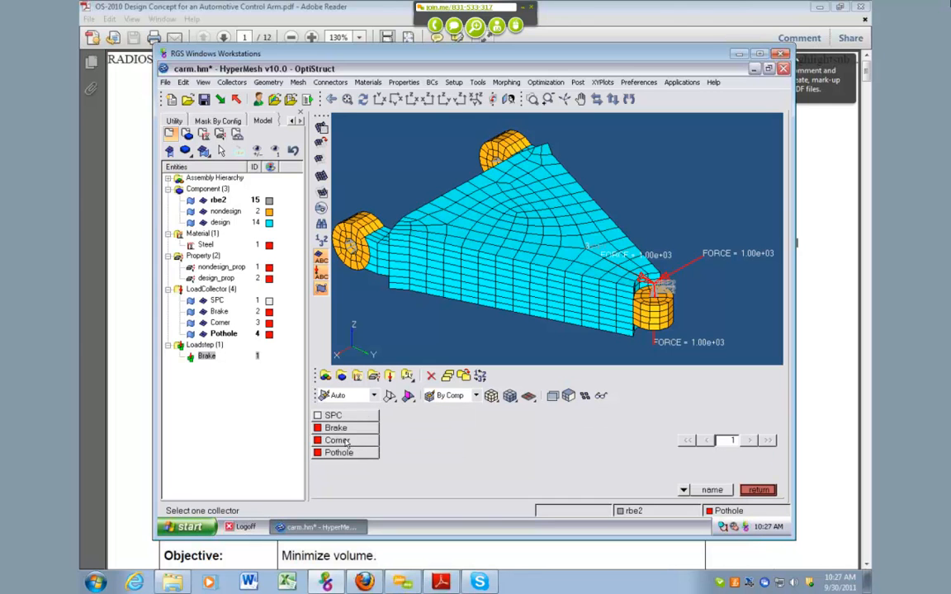
left_click(339, 441)
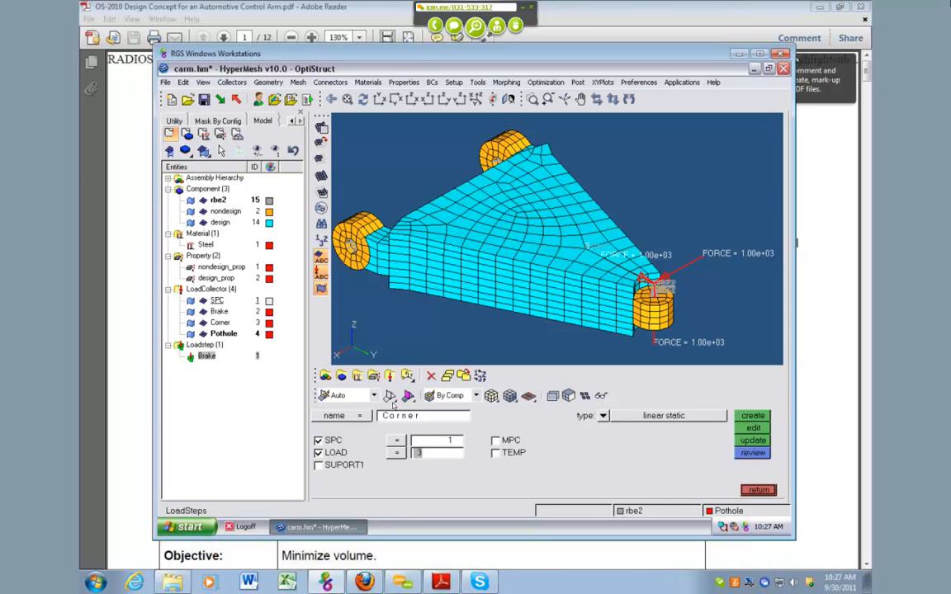
left_click(445, 454)
left_click(625, 477)
left_click(395, 440)
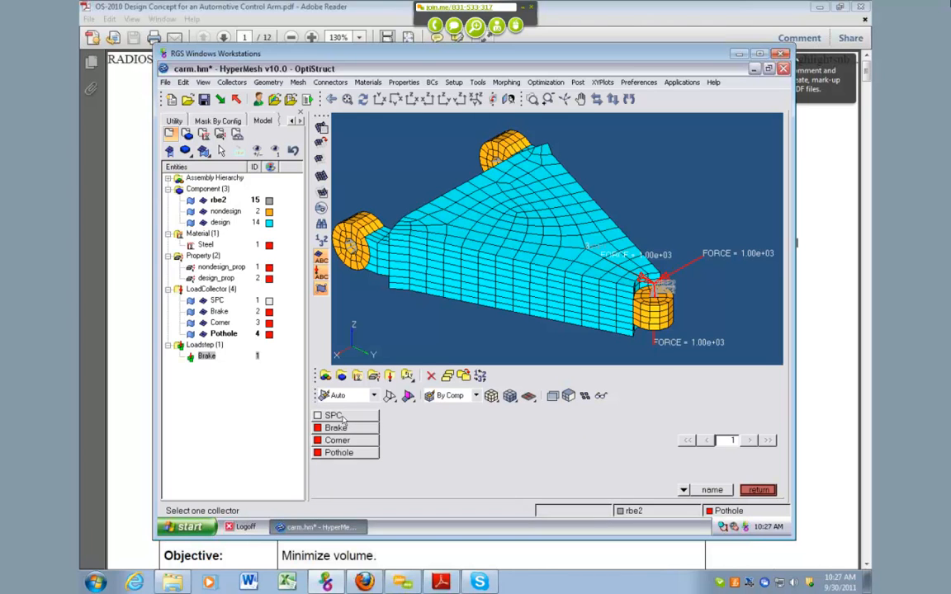
left_click(337, 440)
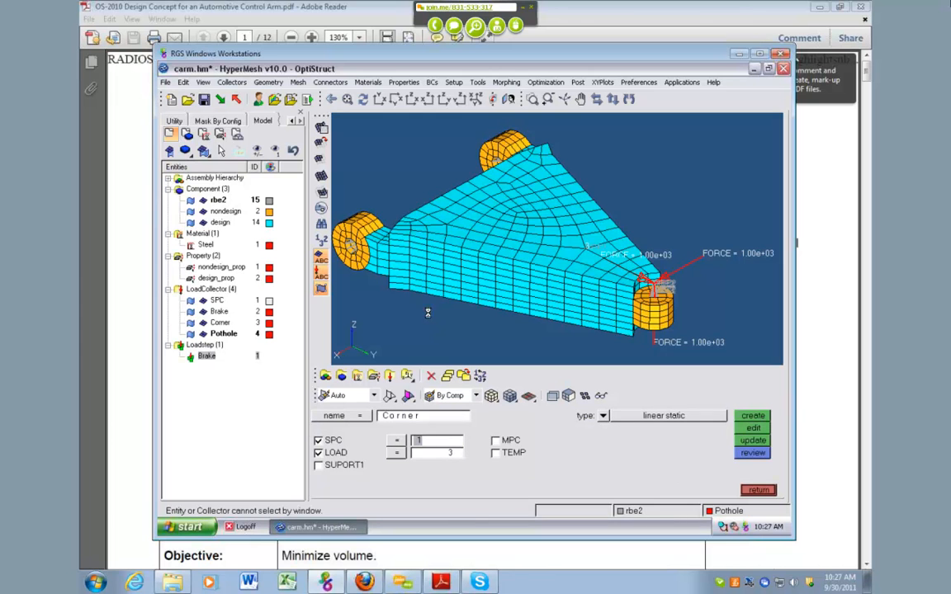
Examine the RBE2 spider elements inside the control arm's bushing holes up close.
left_click_drag(424, 286, 540, 250, "ctrl")
scroll(437, 243, "up", 5)
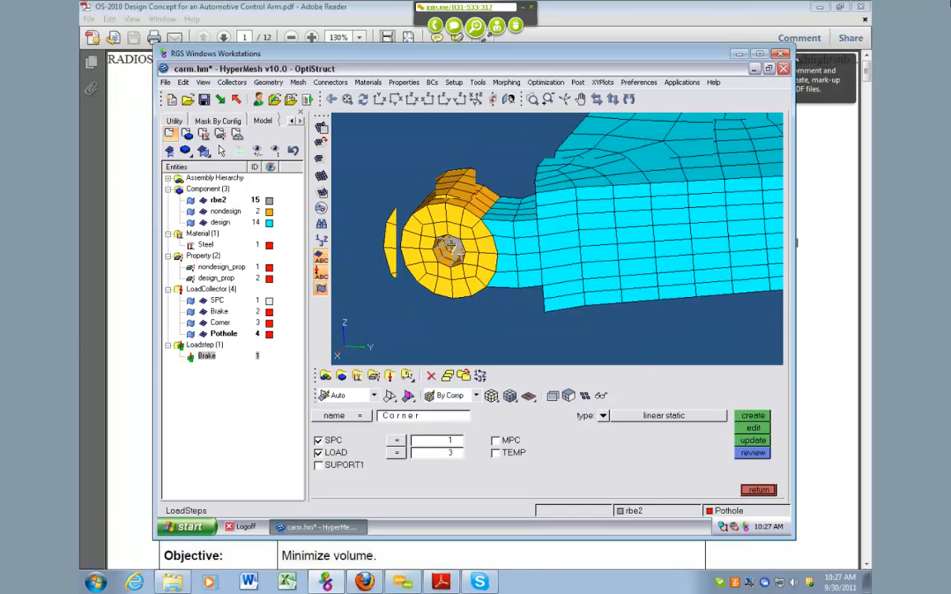
scroll(494, 248, "up", 4)
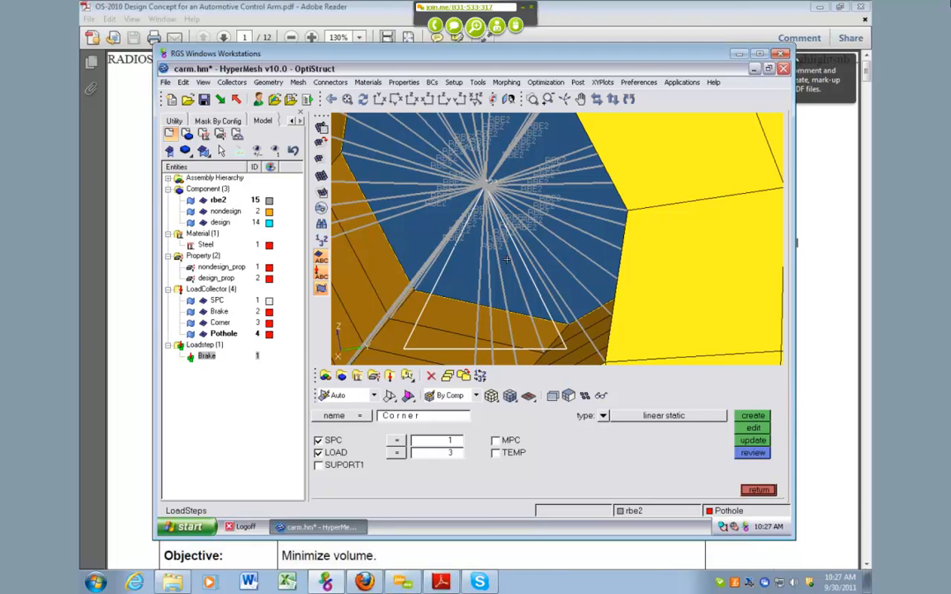
scroll(492, 248, "down", 4)
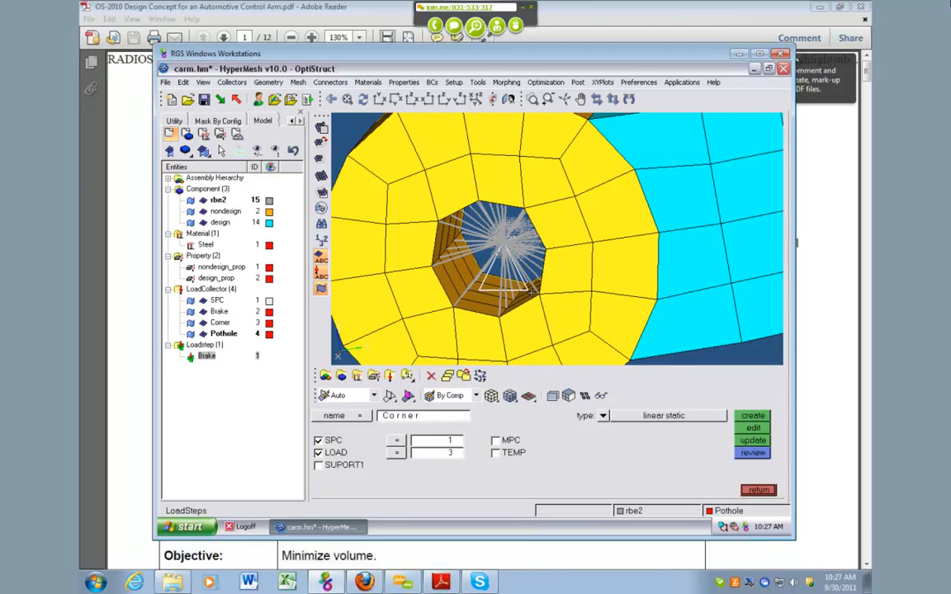
scroll(533, 289, "down", 4)
scroll(532, 285, "up", 4)
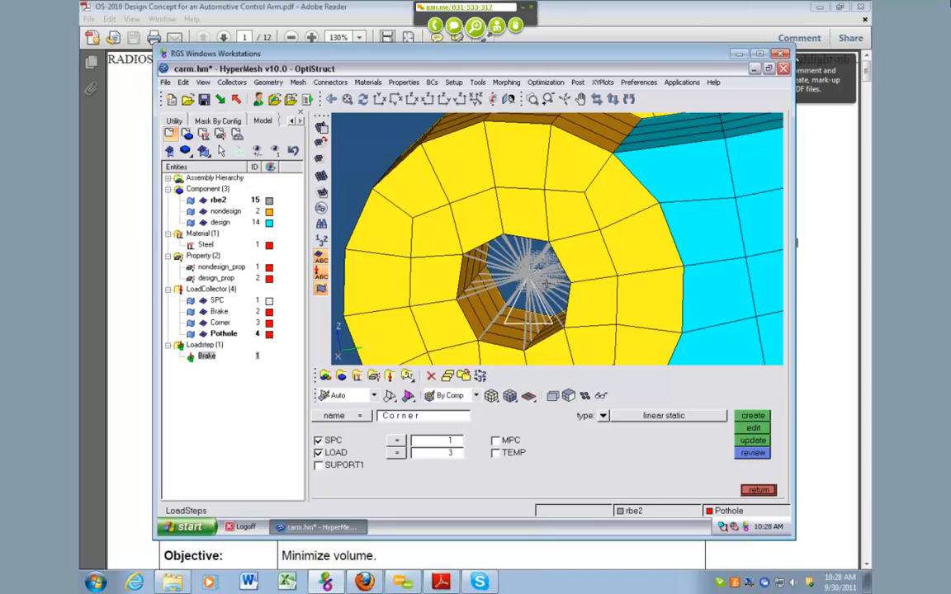
scroll(533, 281, "down", 4)
mouse_move(614, 281)
right_mouse_down("ctrl")
mouse_move(505, 275)
mouse_move(606, 271)
right_mouse_up("ctrl")
scroll(625, 279, "down", 1, "ctrl")
scroll(594, 293, "down", 1, "ctrl")
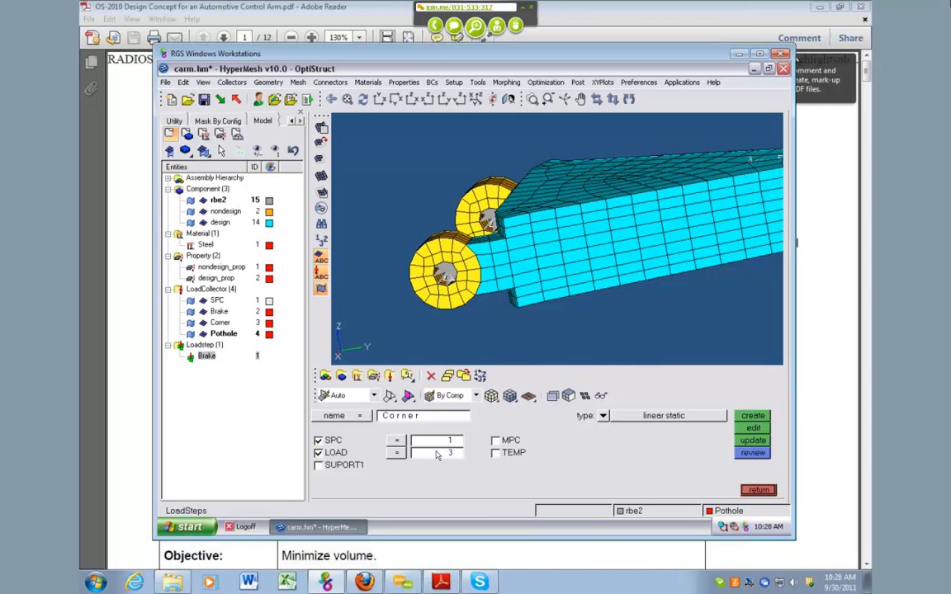
Create the Corner load step, and a linear static one named Pothole using the Pothole collector as its load.
left_click(750, 417)
left_click(431, 419)
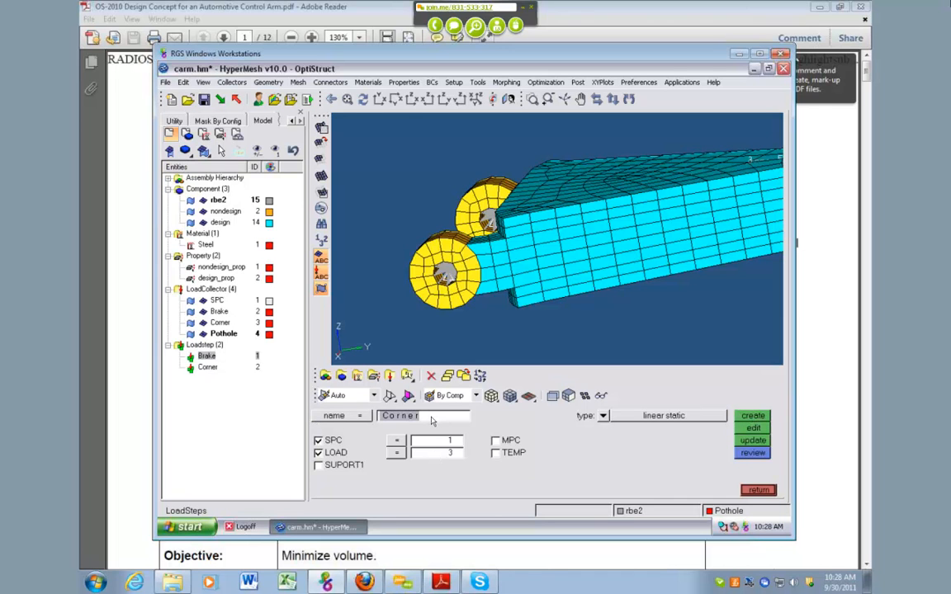
type("Pothole")
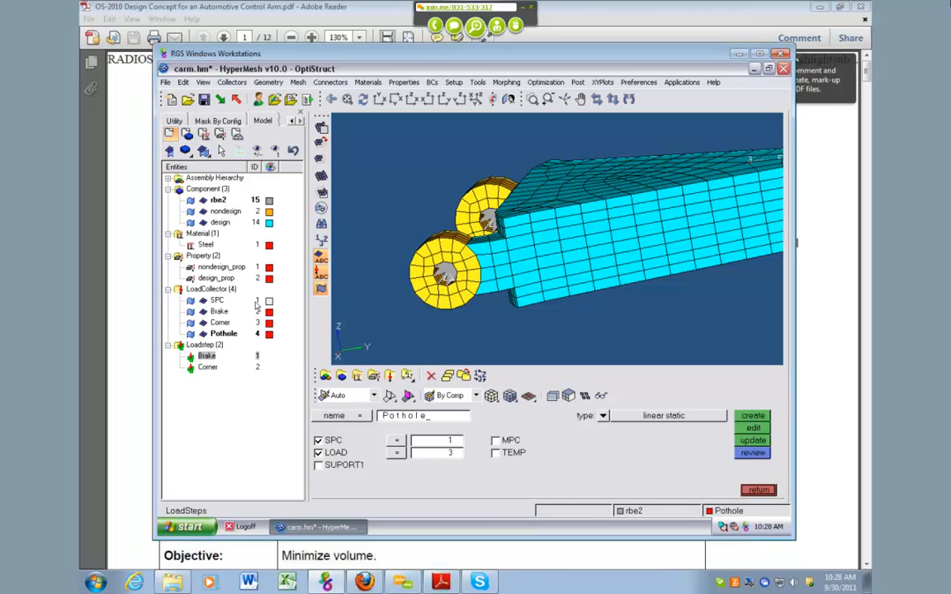
left_click(438, 452)
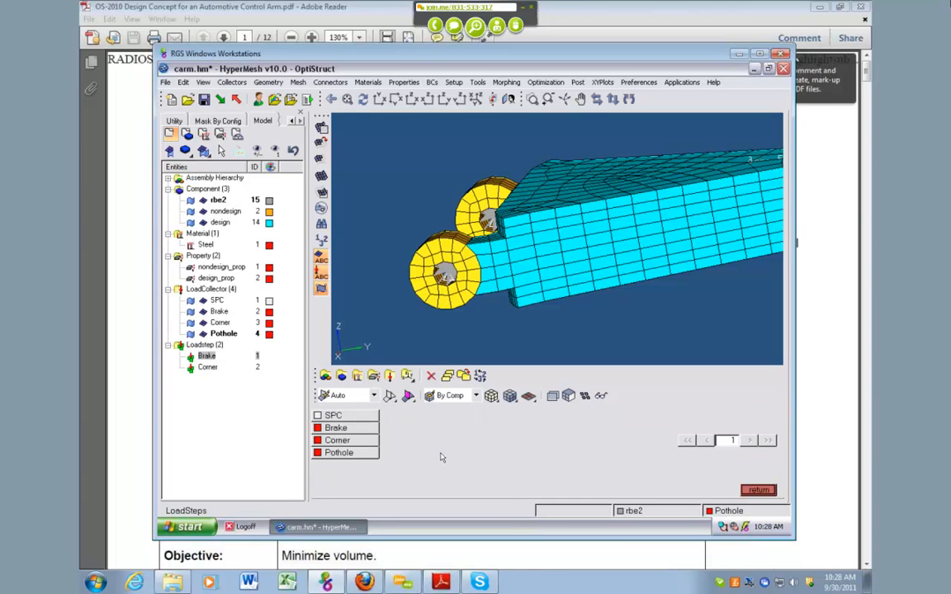
left_click(345, 454)
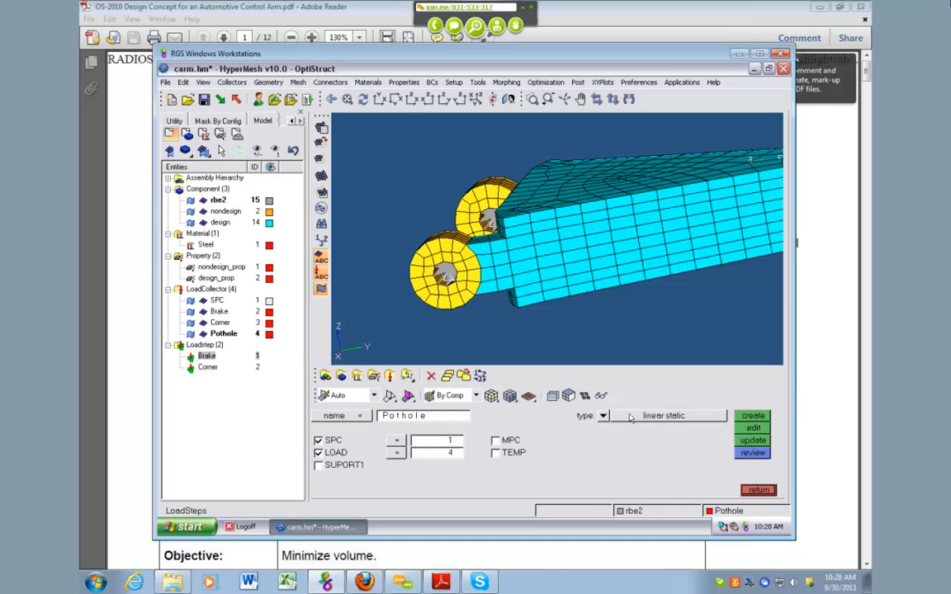
left_click(753, 415)
left_click(758, 491)
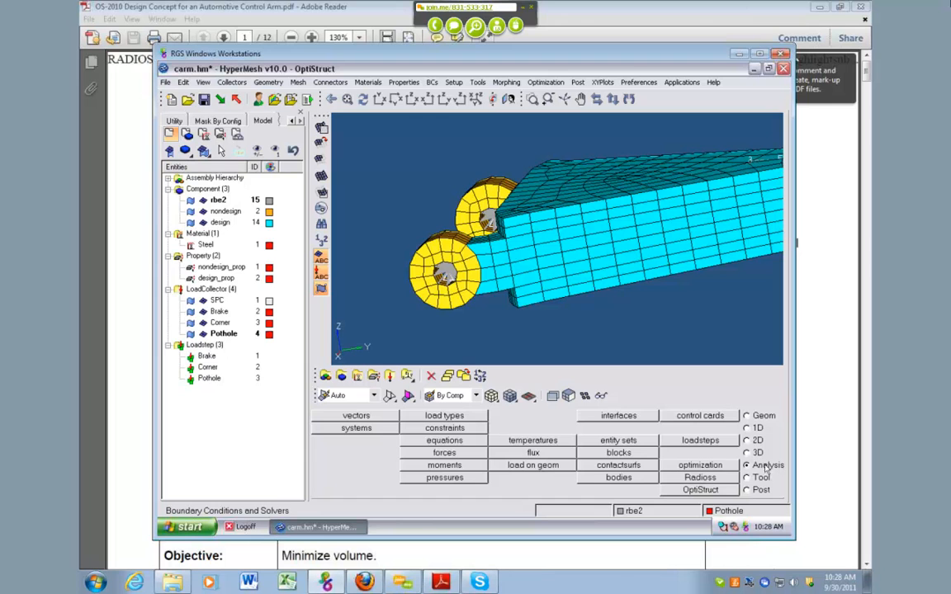
Create a PSOLID topology design variable named design_prop for the design_prop property.
left_click(699, 465)
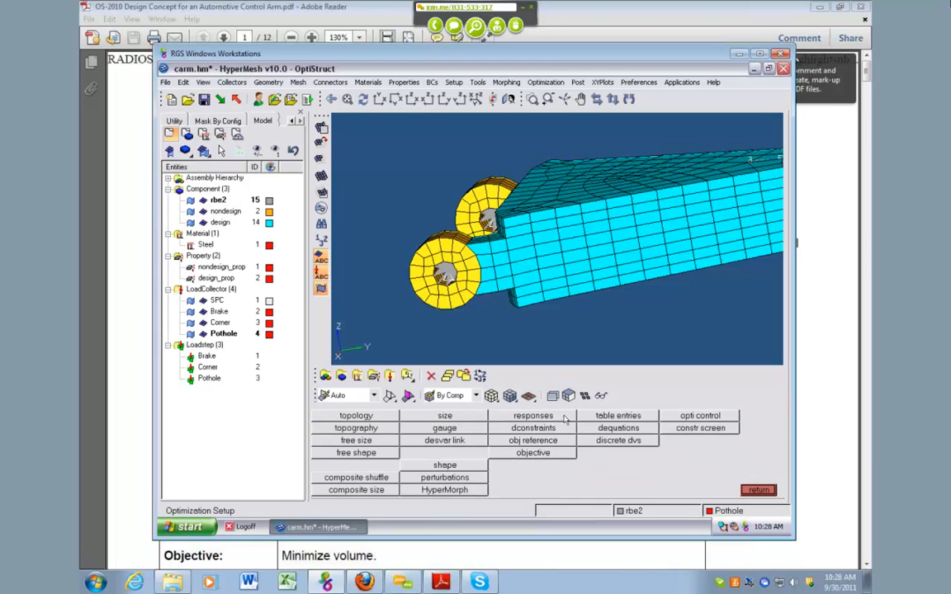
left_click(357, 417)
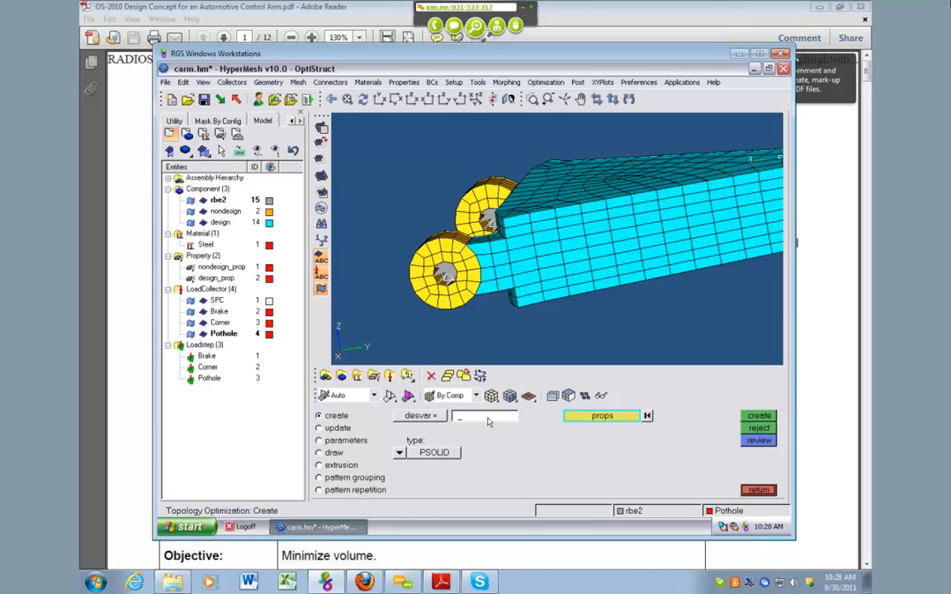
type("d")
type("esign_prop")
key("Return")
left_click(616, 421)
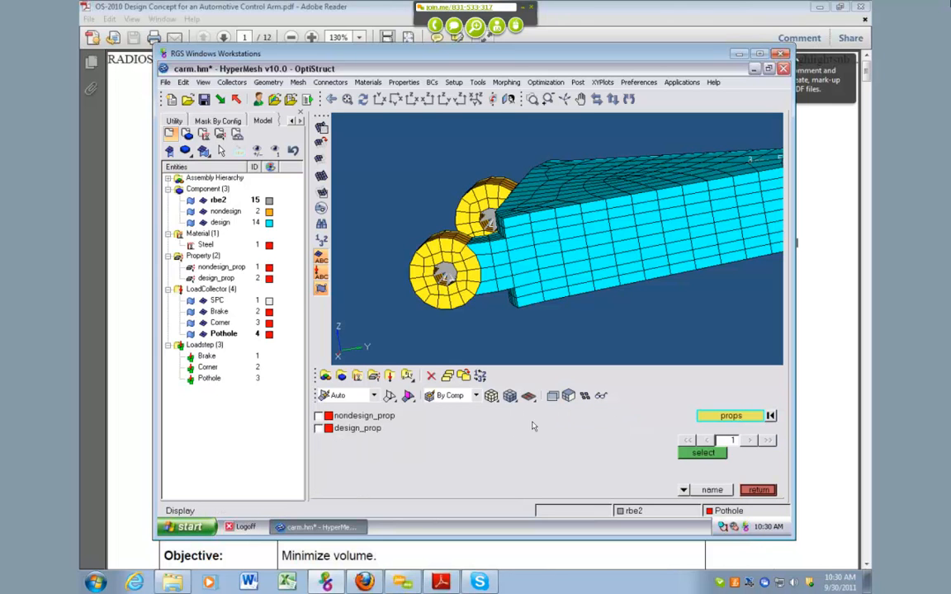
left_click(319, 430)
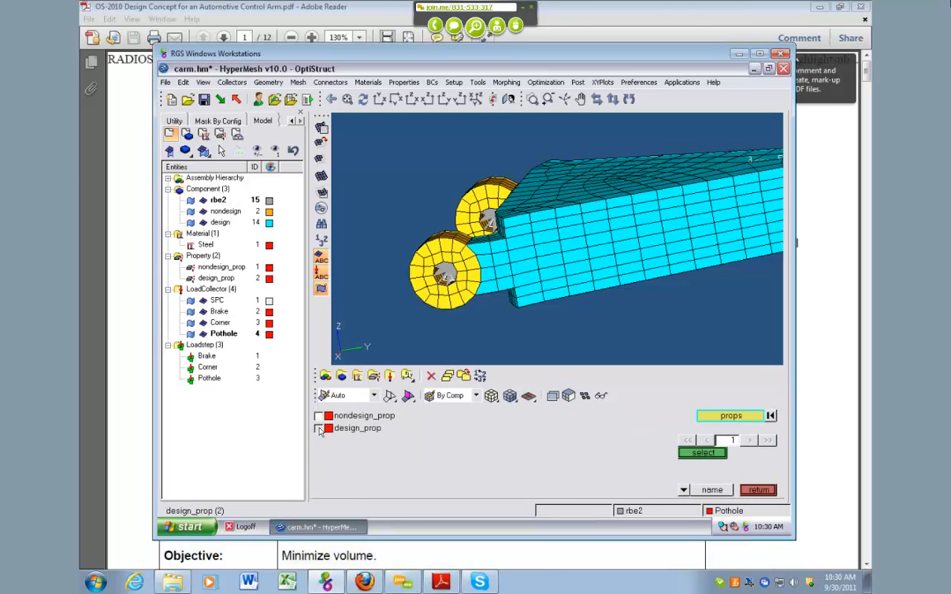
left_click(722, 454)
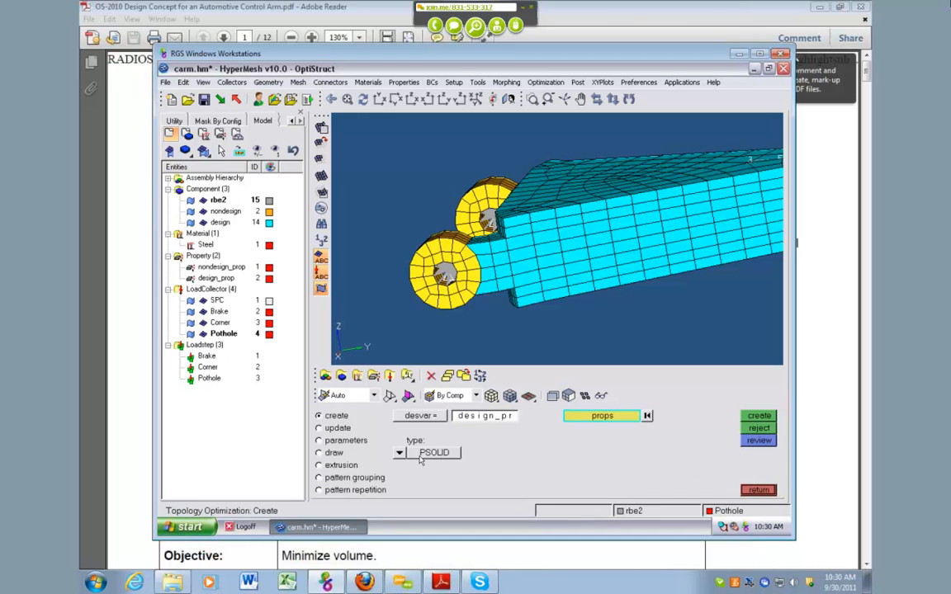
left_click(759, 418)
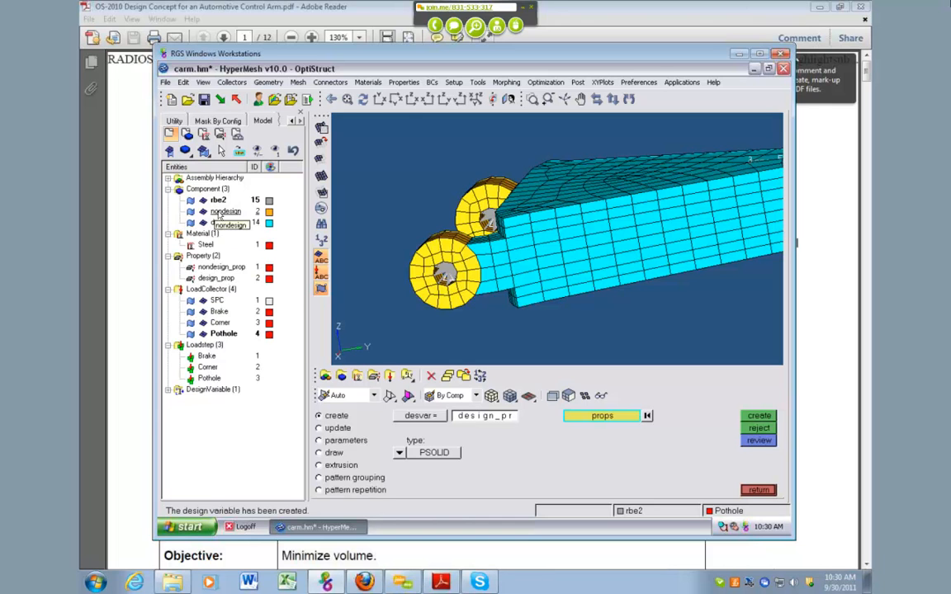
Inspect the design_prop design variable and its matching property in the model tree, and leave the optimization setup.
left_click(168, 389)
left_click(191, 401)
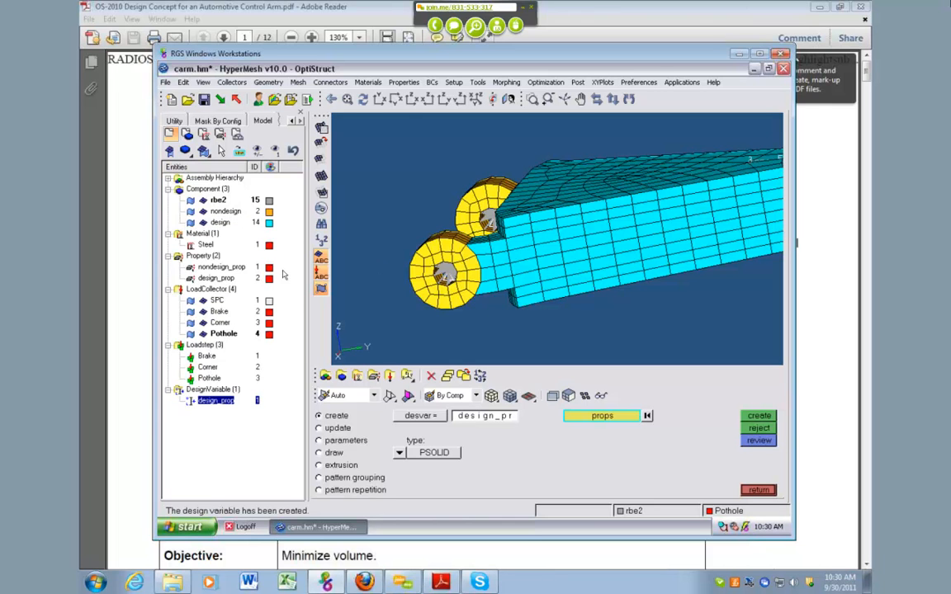
left_click(215, 279)
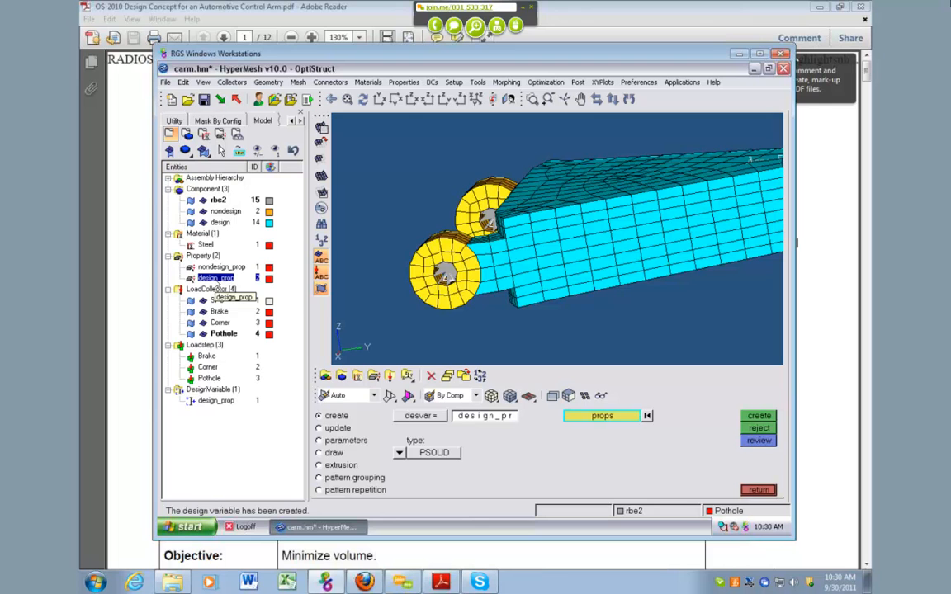
left_click(221, 425)
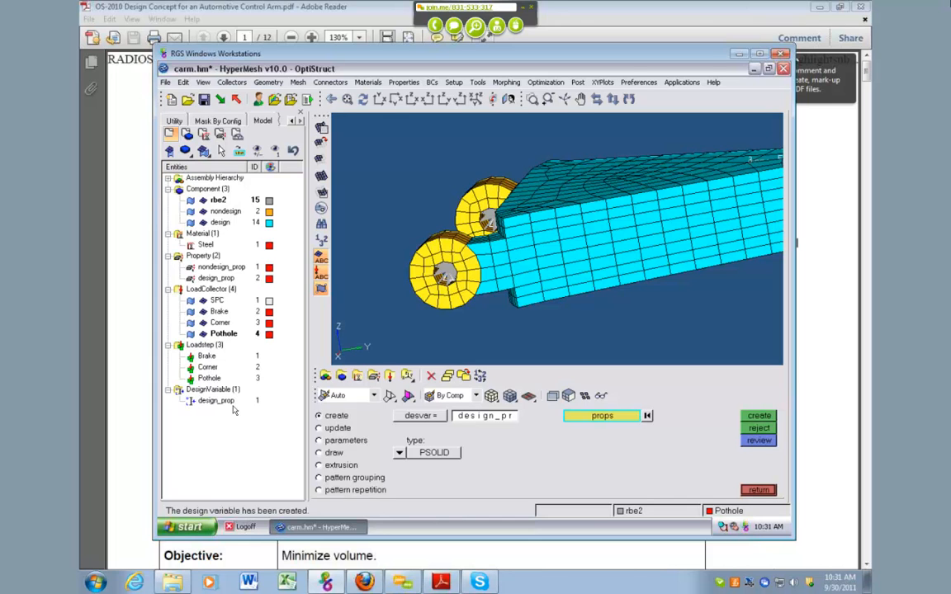
left_click(752, 491)
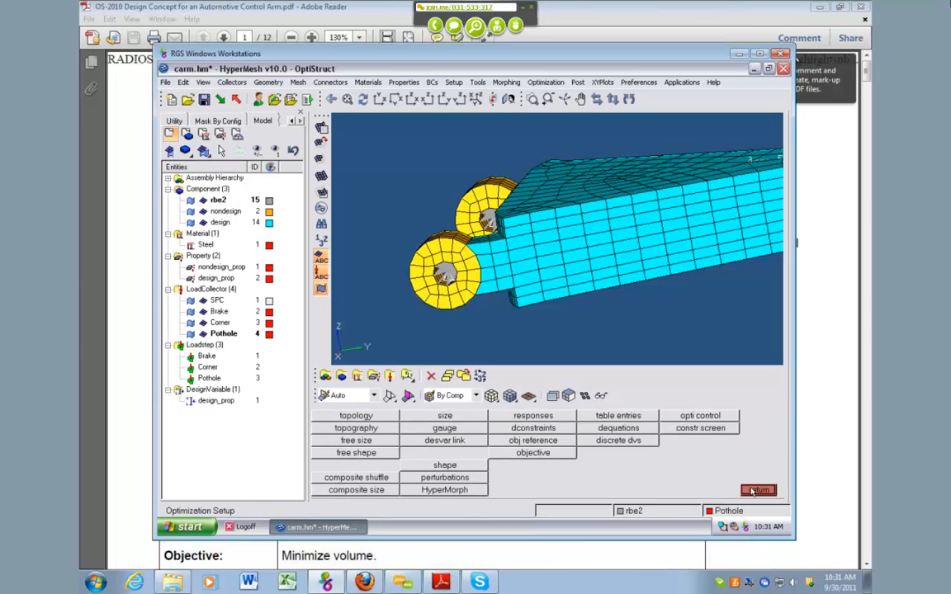
left_click(758, 490)
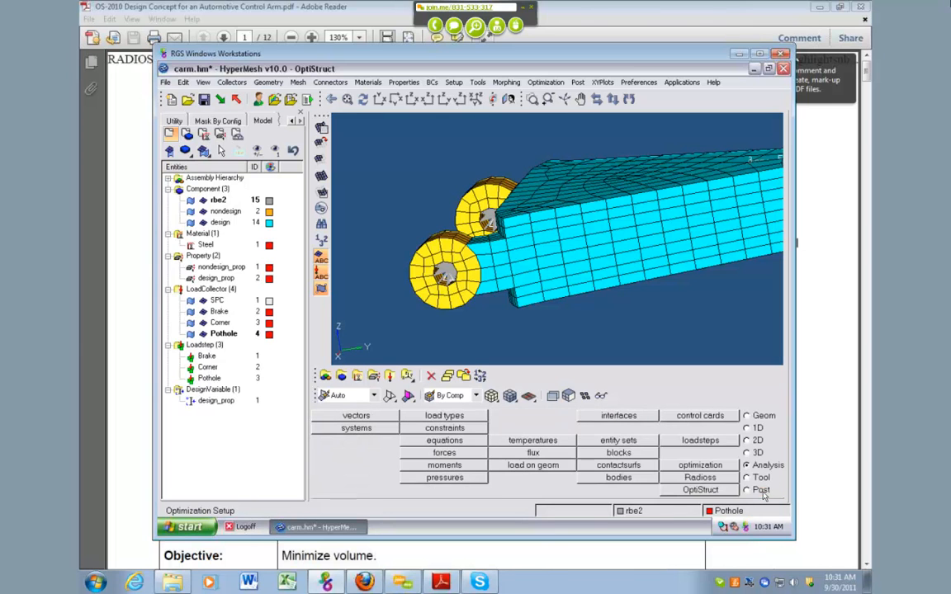
Create an optimization response named vol of type volume, covering the total model.
left_click(700, 465)
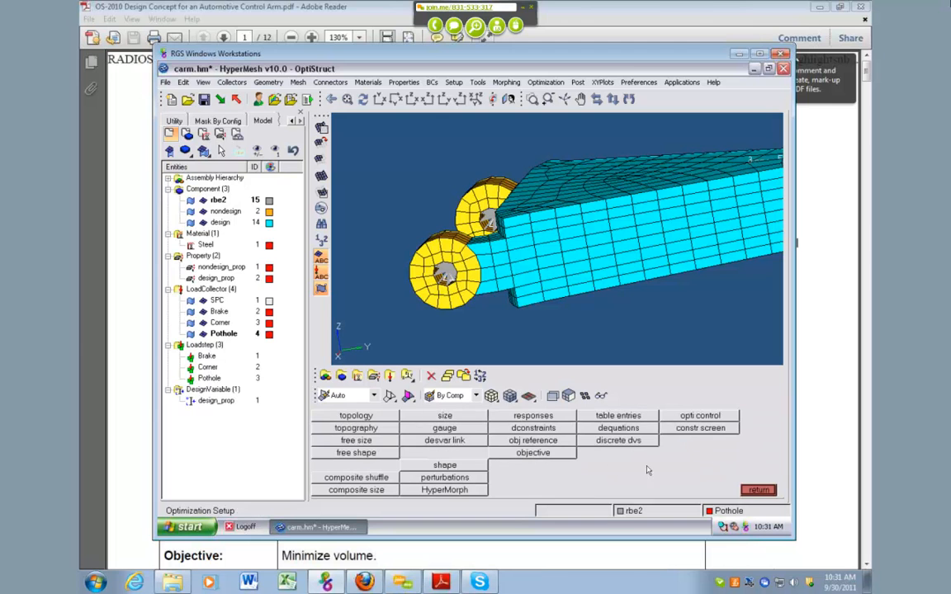
left_click(533, 416)
type("vol")
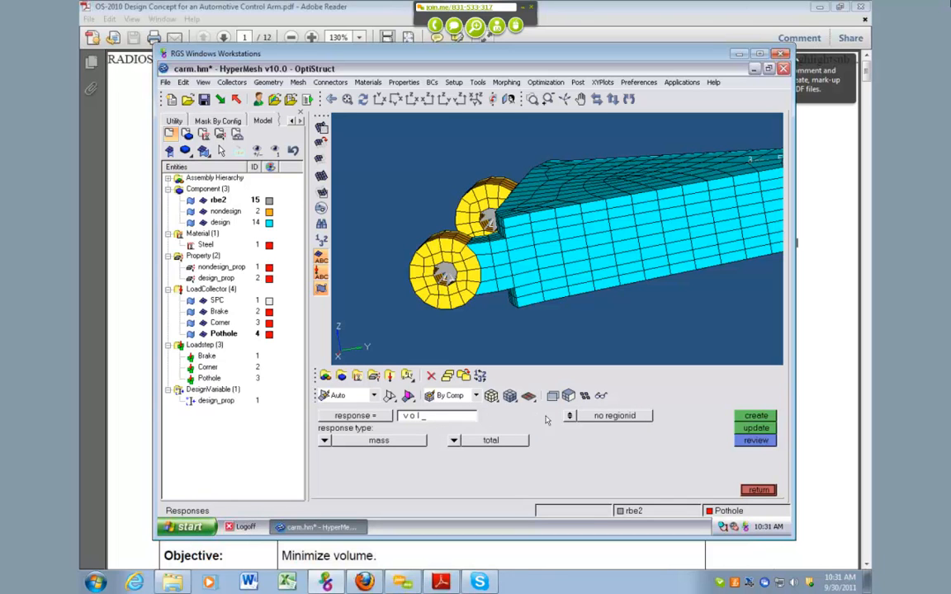
left_click(324, 442)
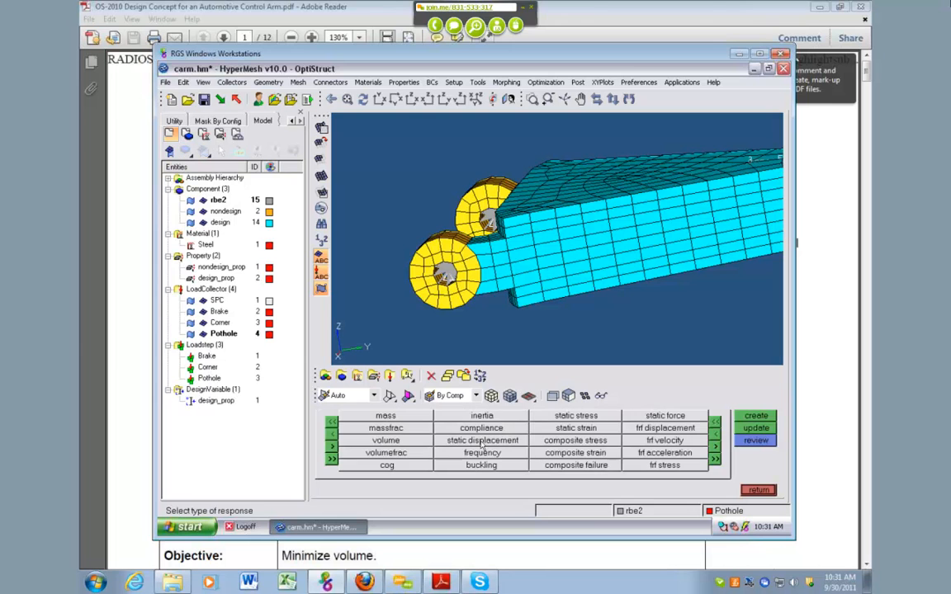
left_click(386, 441)
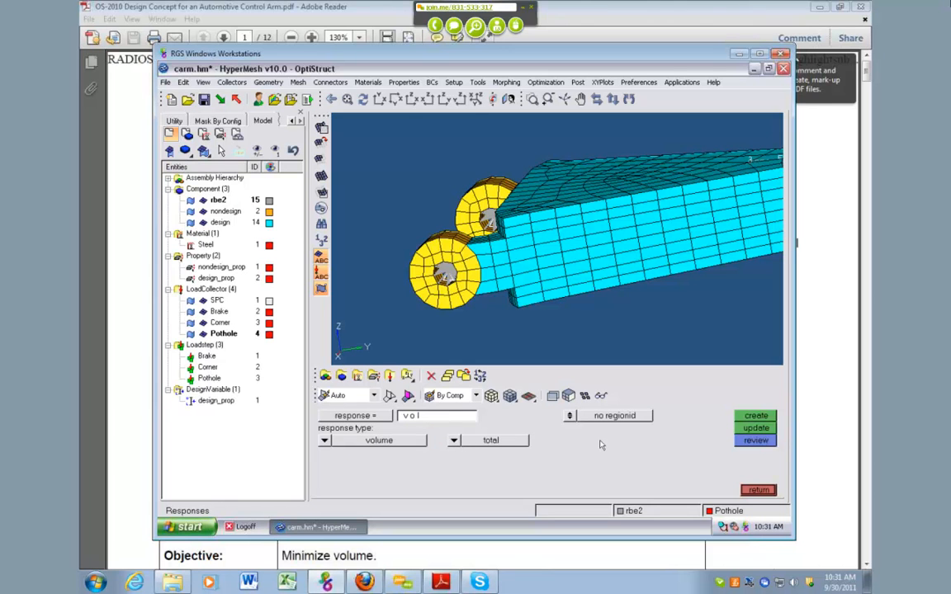
left_click(747, 416)
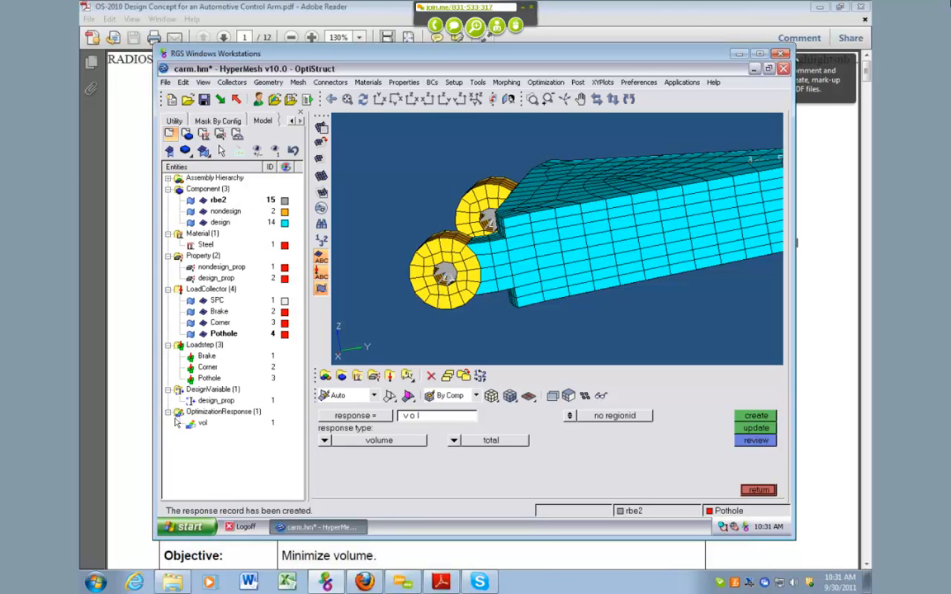
Create a static displacement response named disp1 for the total displacement of node 2699.
type("disp1")
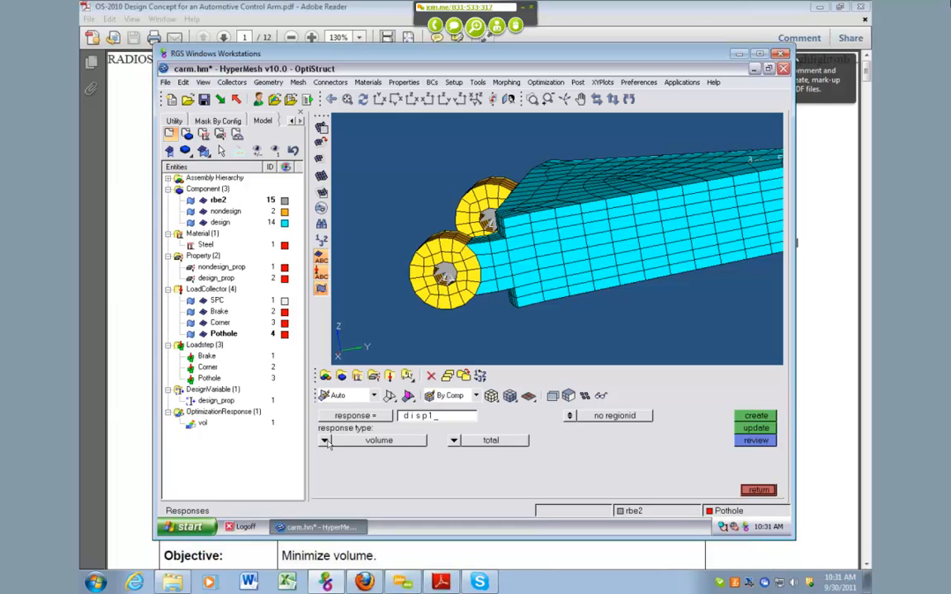
left_click(325, 442)
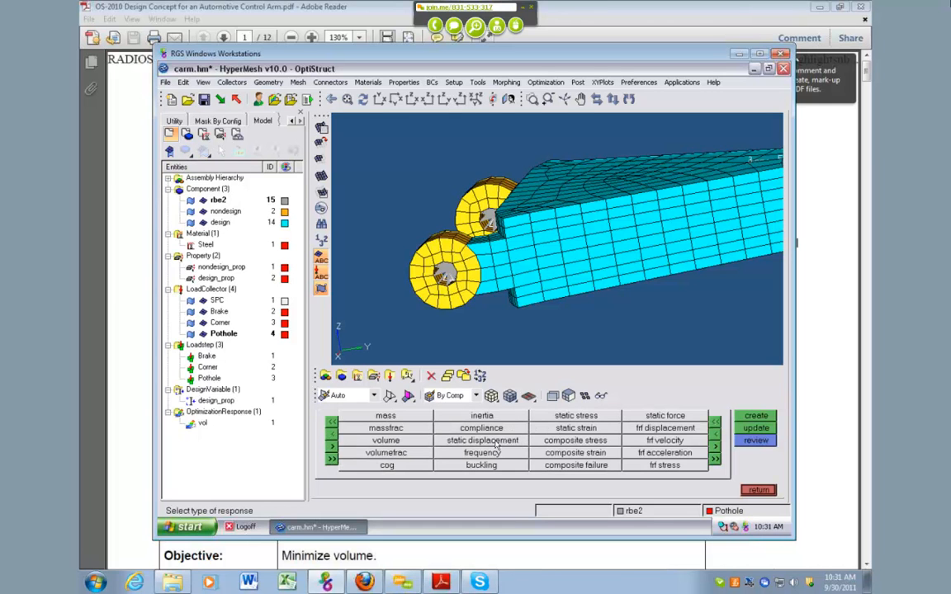
left_click(496, 443)
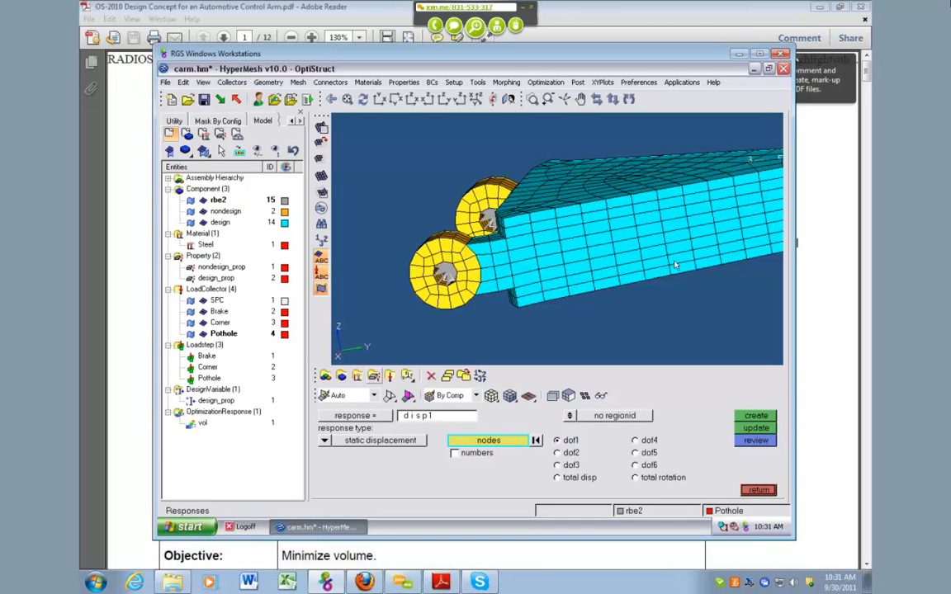
left_click_drag(693, 264, 547, 362, "ctrl")
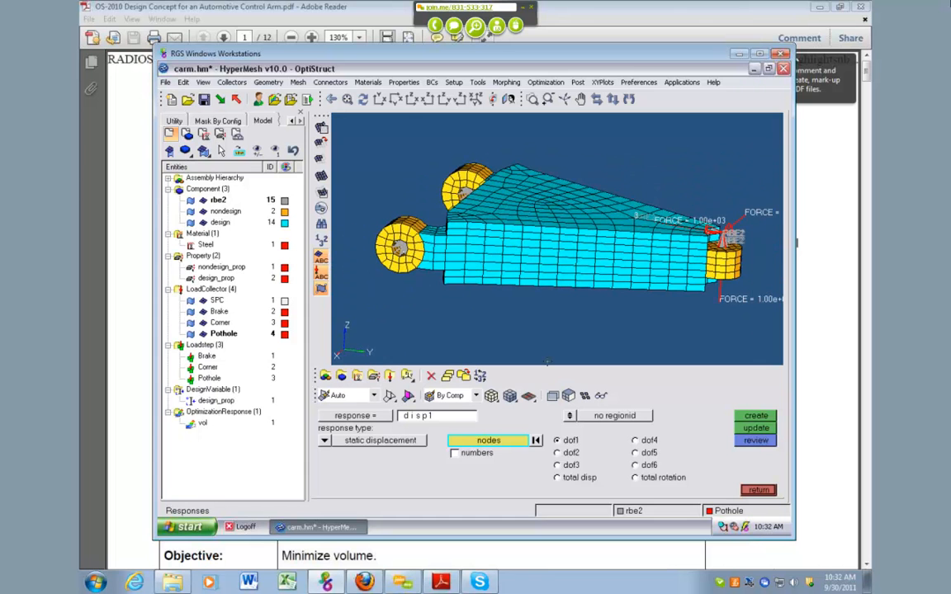
left_click(497, 443)
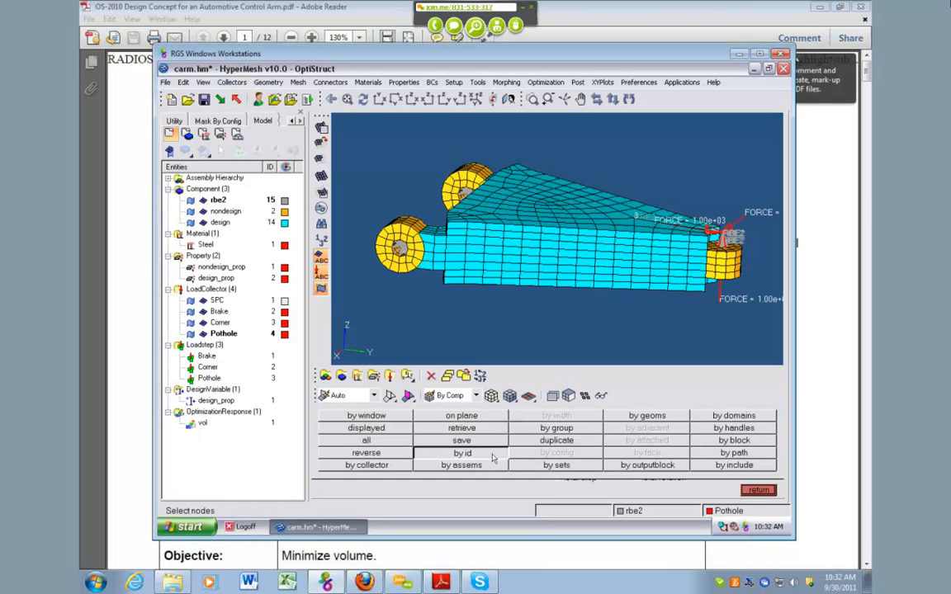
left_click(458, 452)
type("2699")
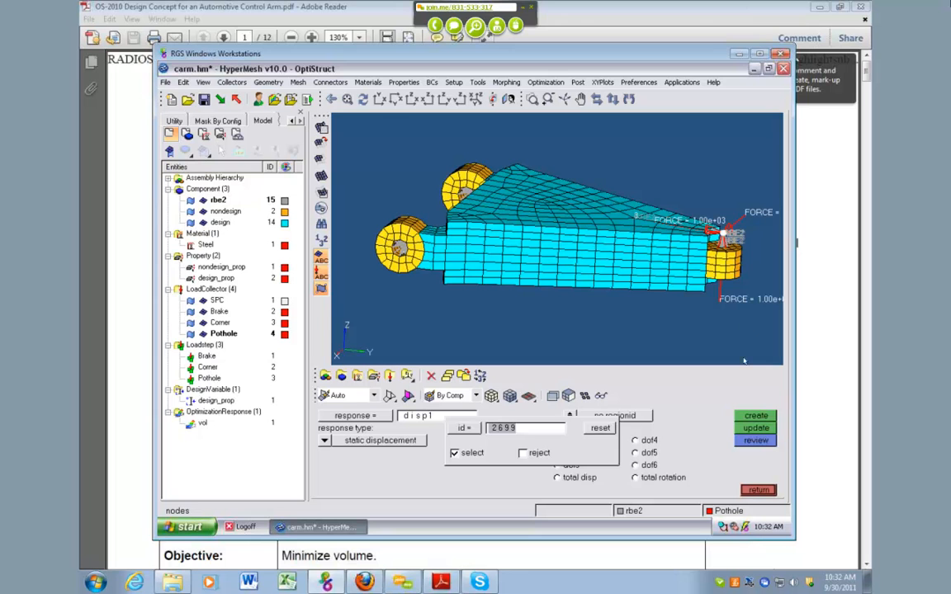
key("Return")
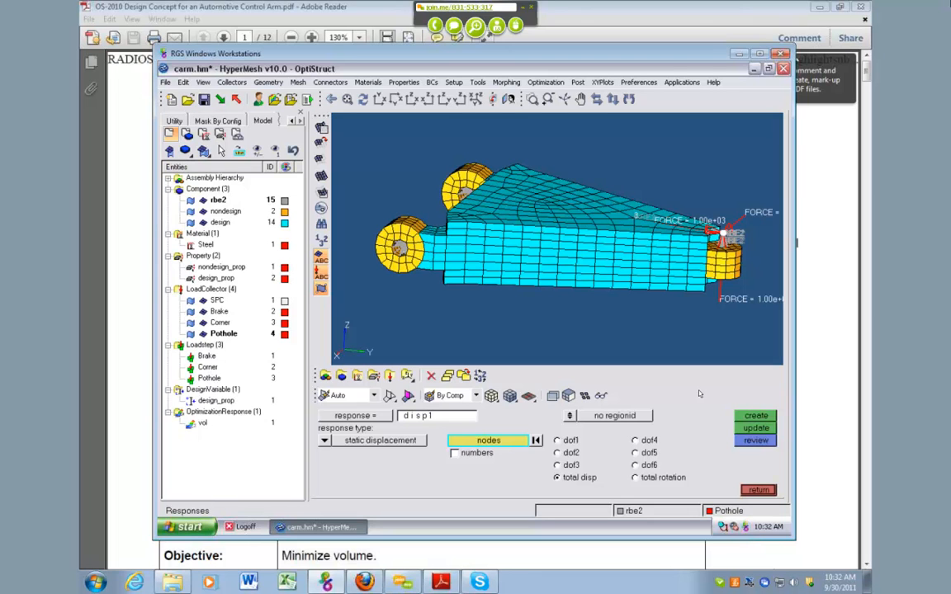
left_click(765, 417)
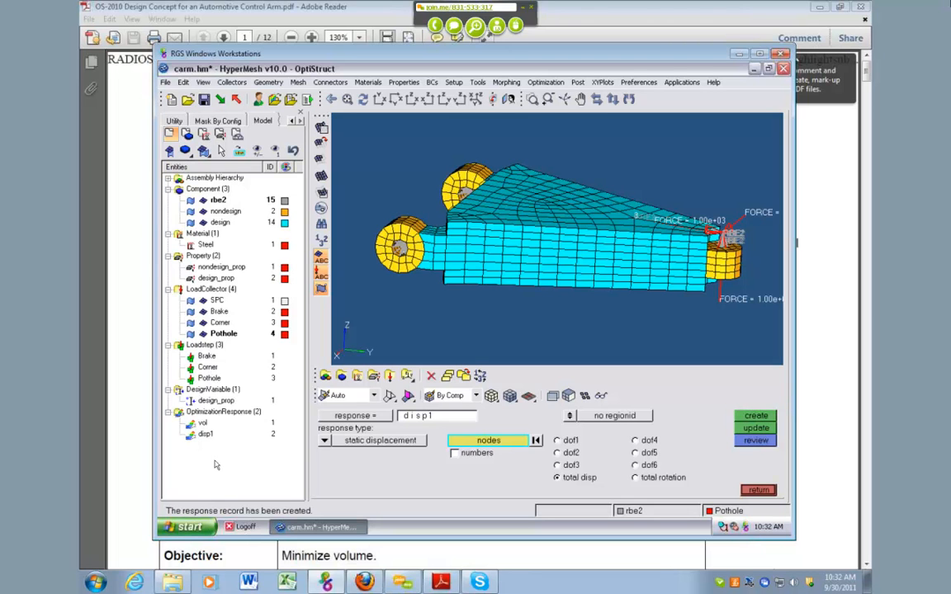
left_click(756, 490)
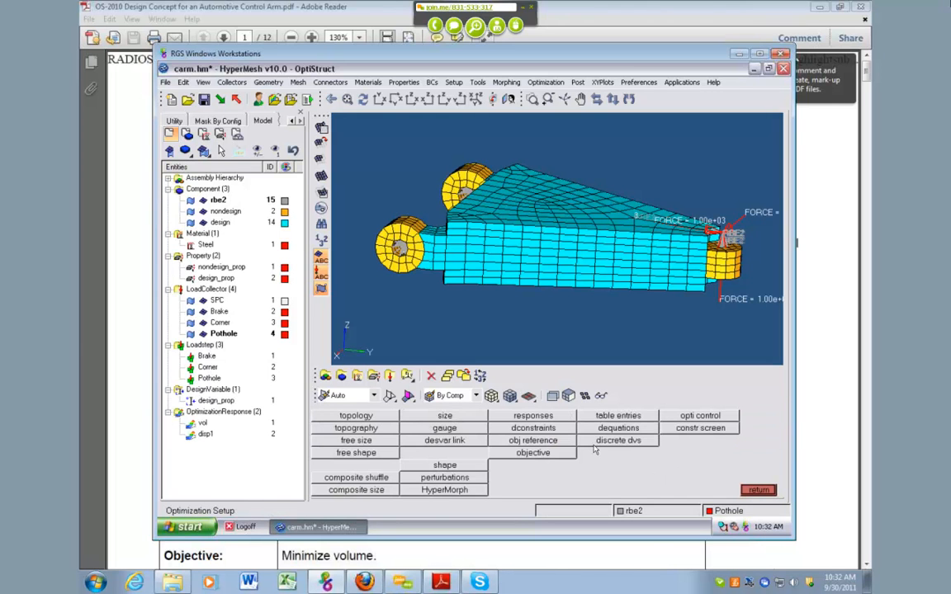
Define the optimization objective as minimizing the vol response.
left_click(546, 454)
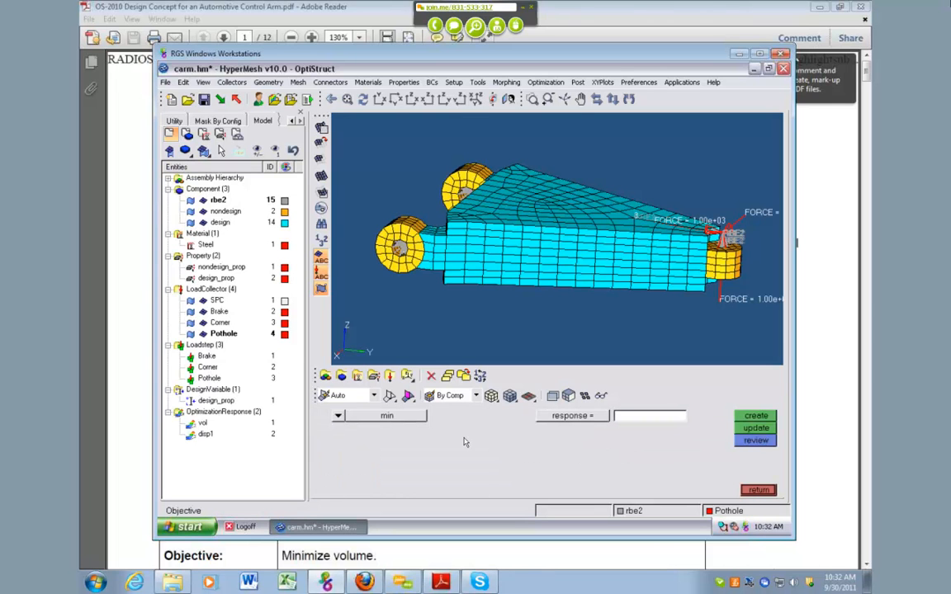
left_click(339, 417)
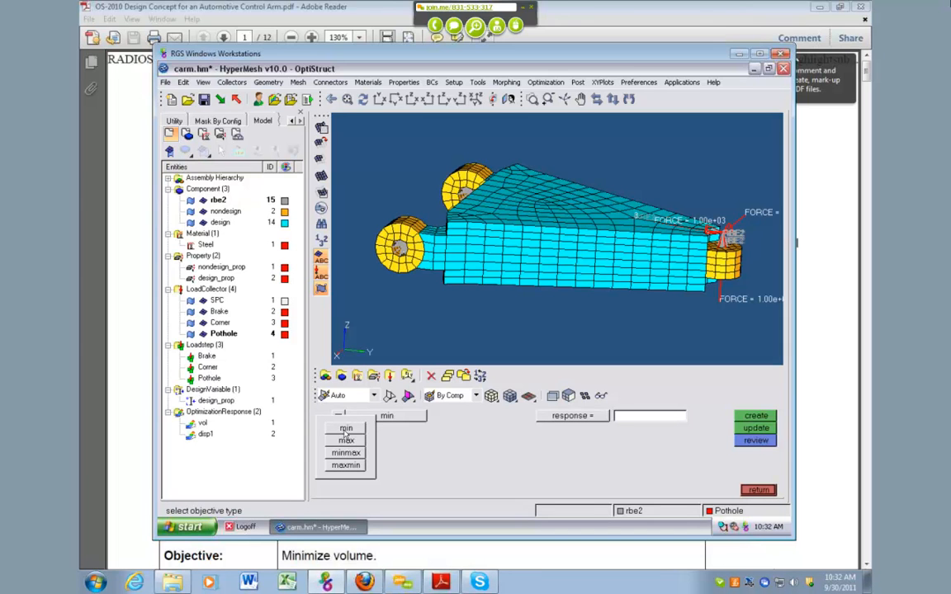
left_click(346, 430)
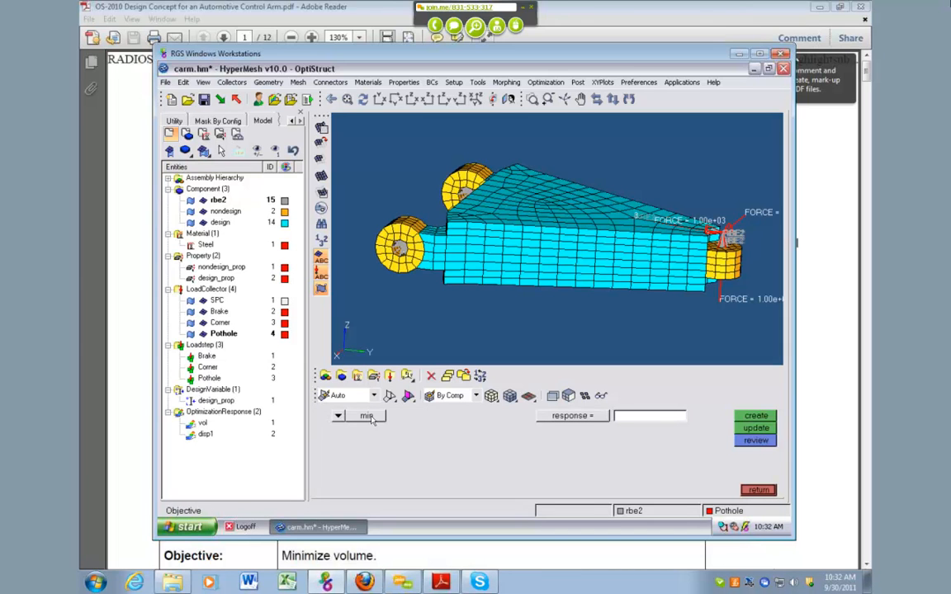
left_click(660, 421)
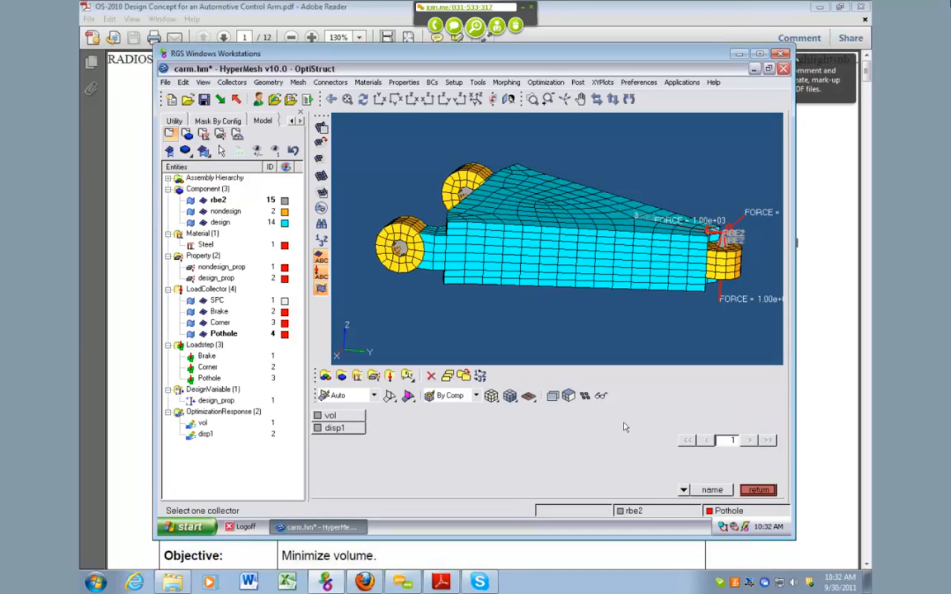
left_click(345, 416)
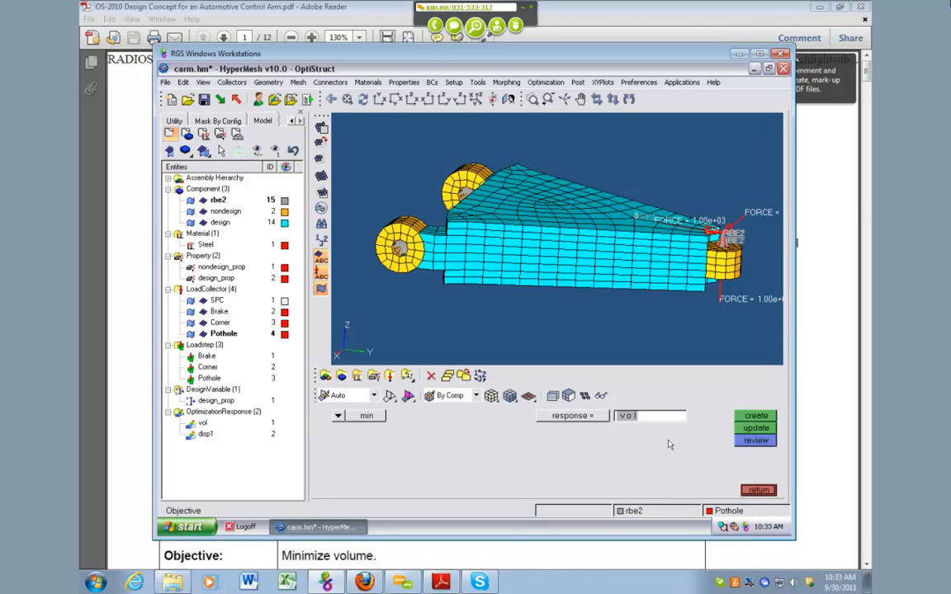
left_click(750, 420)
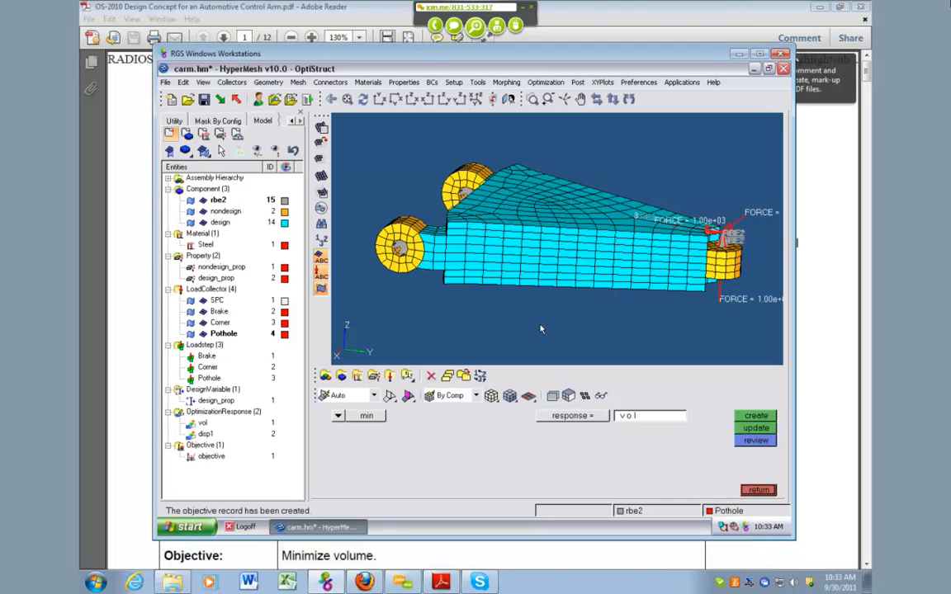
left_click(760, 491)
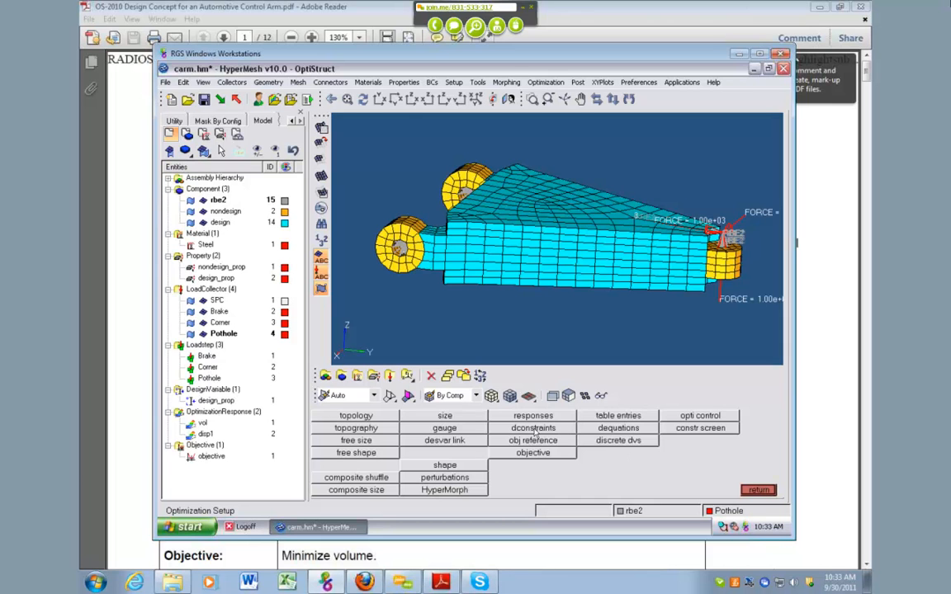
Create a constraint named constr1 on the disp1 response with an upper bound of 0.05 for the Brake load step.
left_click(535, 429)
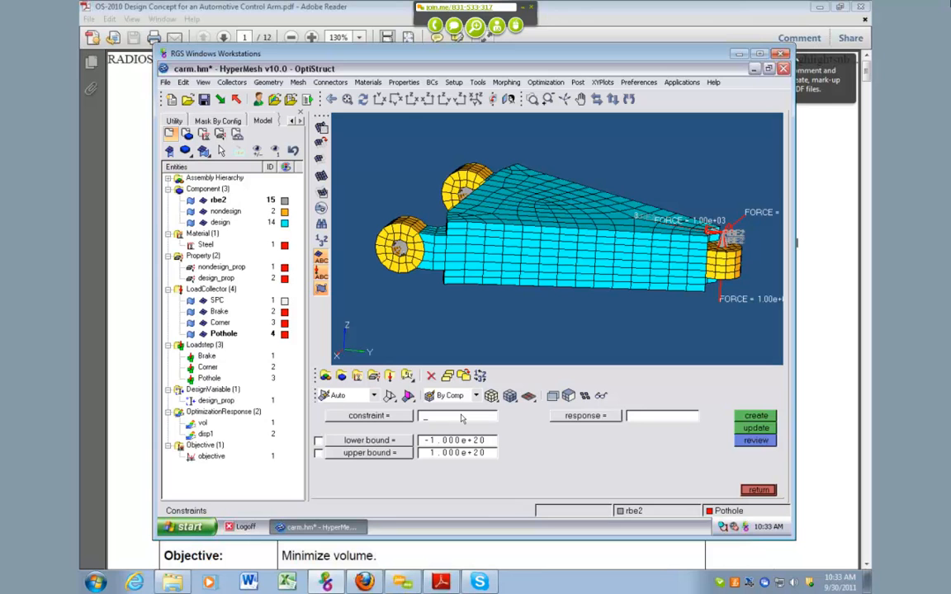
type("constr1")
left_click(430, 453)
double_click(454, 459)
type(".05")
key("Return")
left_click(662, 419)
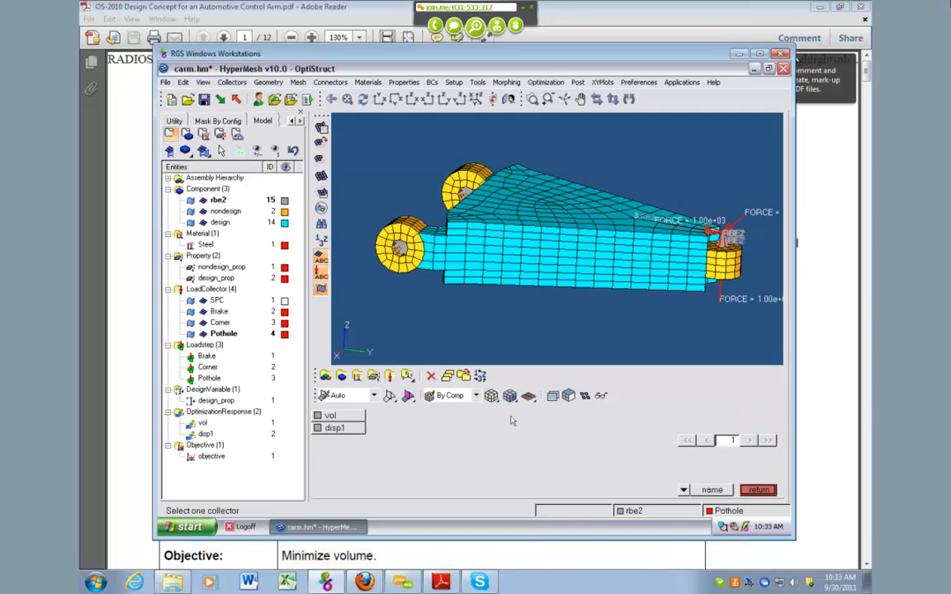
left_click(335, 428)
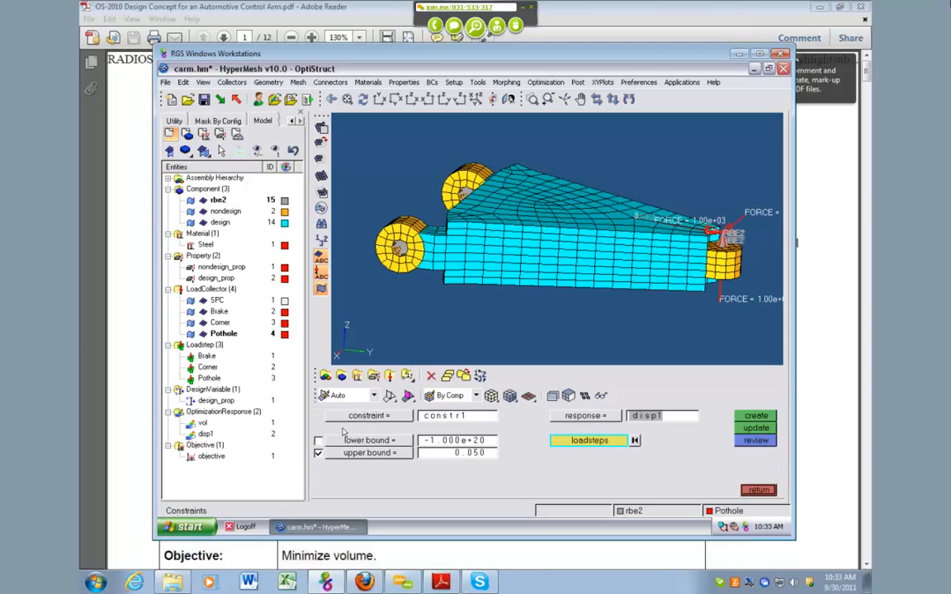
left_click(586, 441)
left_click(320, 417)
left_click(690, 453)
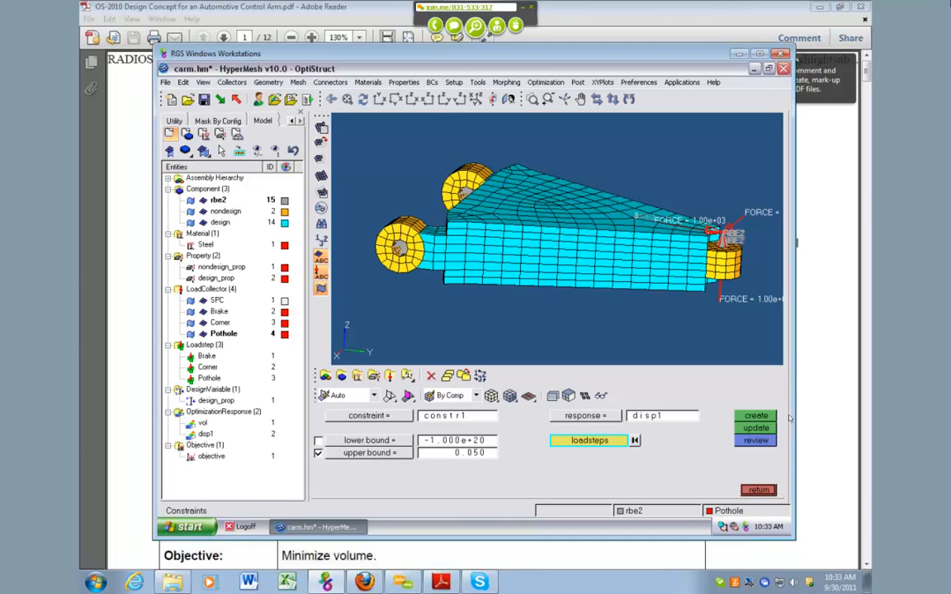
left_click(757, 416)
left_click(168, 468)
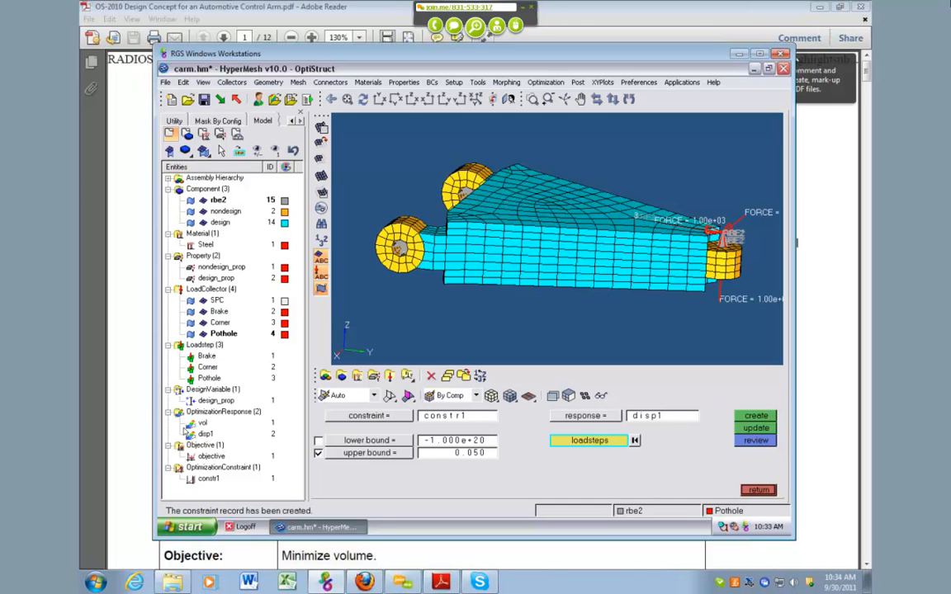
left_click_drag(204, 434, 213, 459)
left_click(208, 480)
left_click(265, 496)
Create a constraint named constr2 on disp1 with an upper bound of 0.02, applied to the Corner load step instead of Brake.
double_click(475, 418)
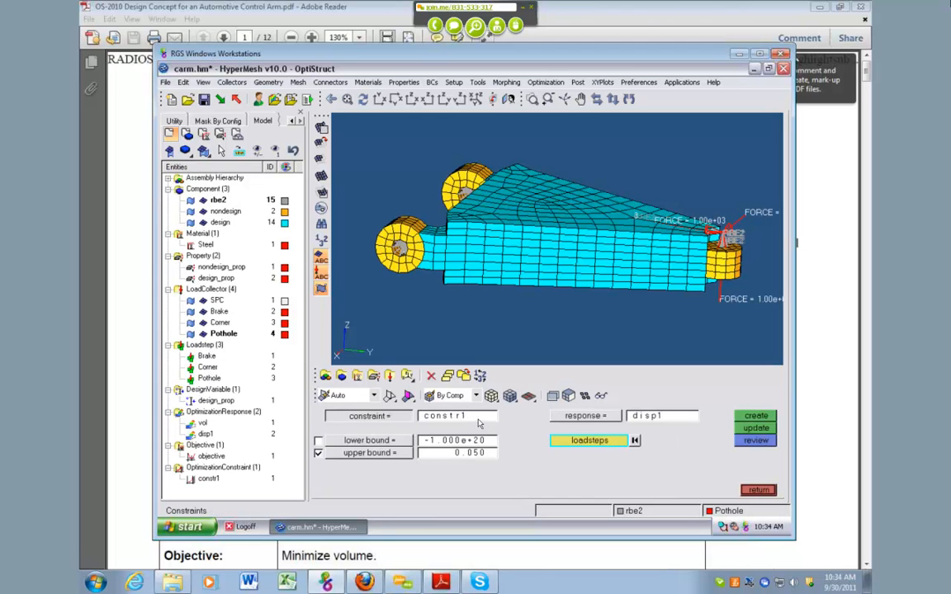
left_click(479, 420)
type("constr2")
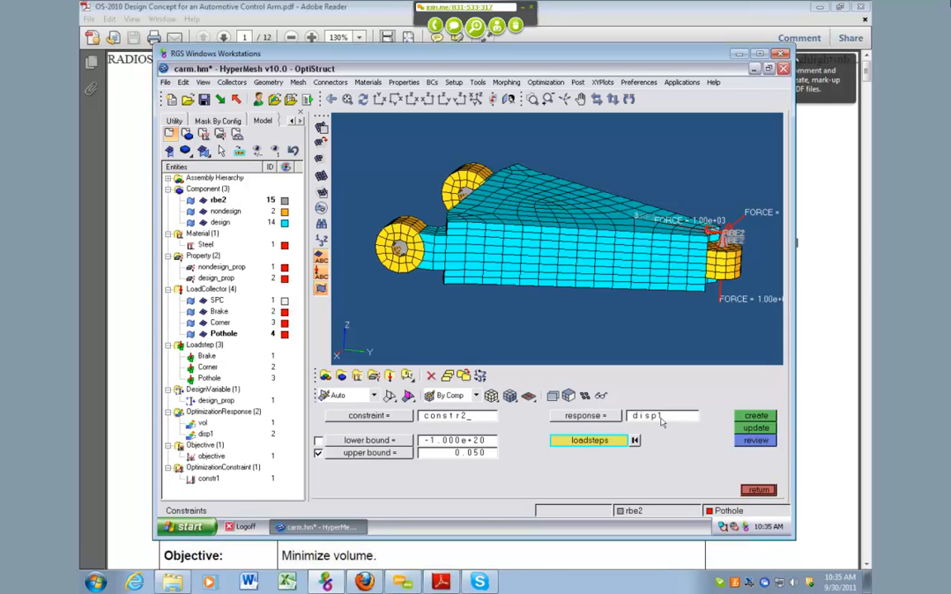
left_click(598, 441)
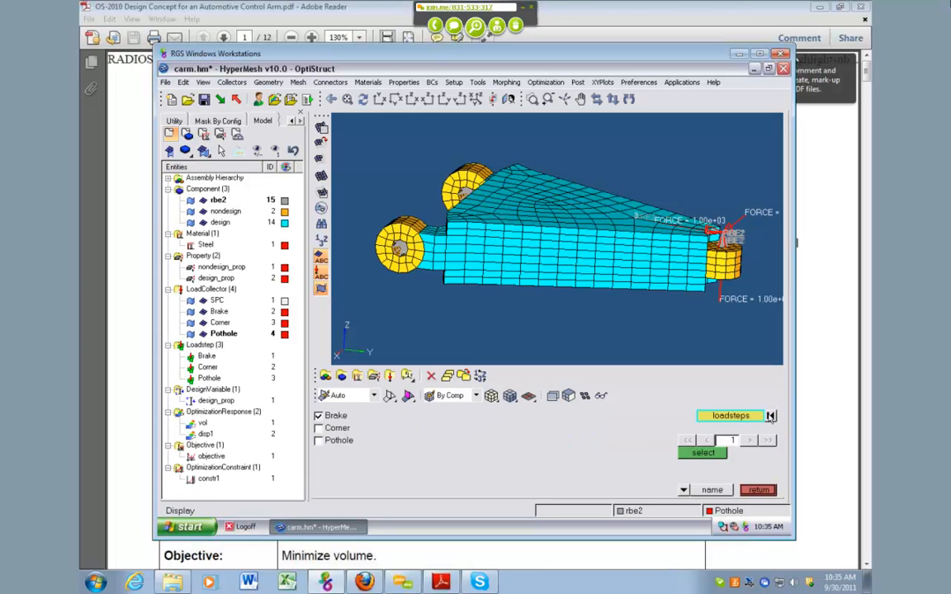
left_click(332, 416)
left_click(344, 429)
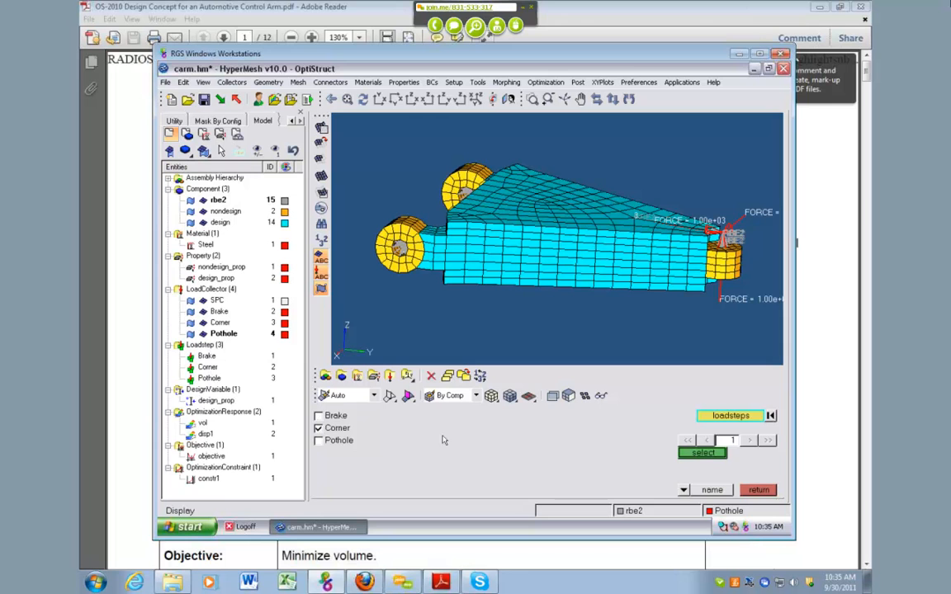
left_click(693, 450)
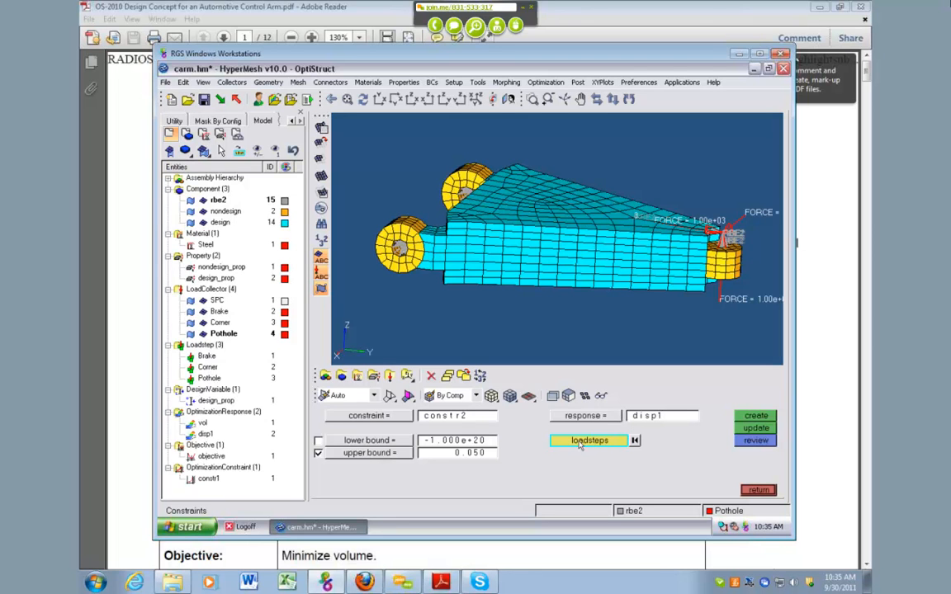
left_click(469, 459)
type("0.02")
left_click(757, 415)
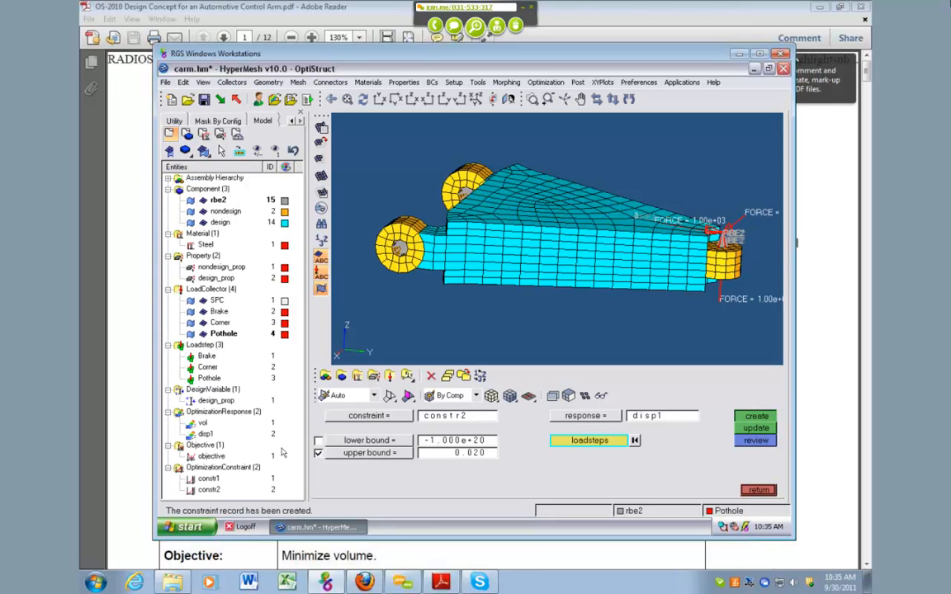
Create a constraint named constr3 on the disp1 response with an upper bound of 0.04 for the Pothole load step, and leave the optimization setup.
left_click(467, 417)
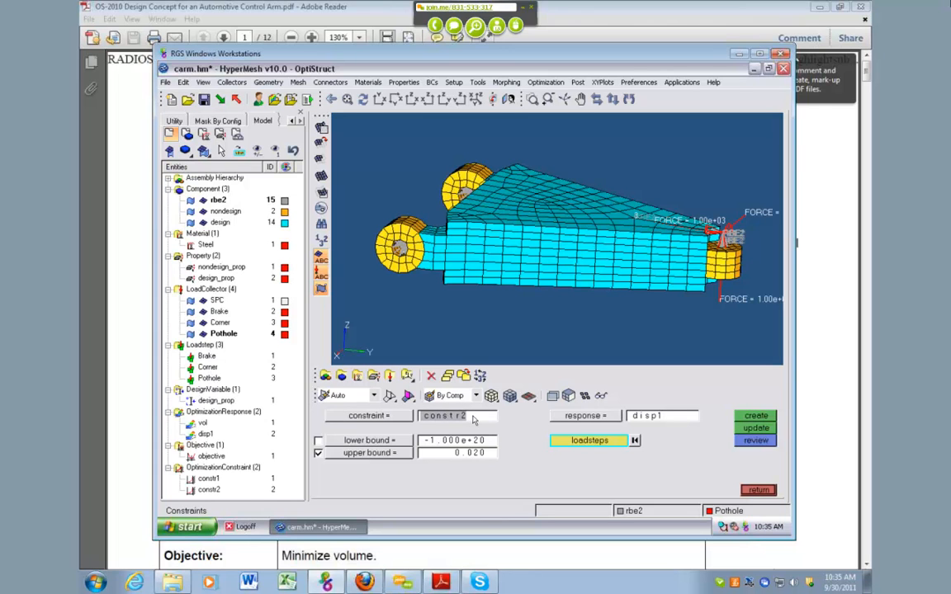
type("constr3")
left_click(477, 456)
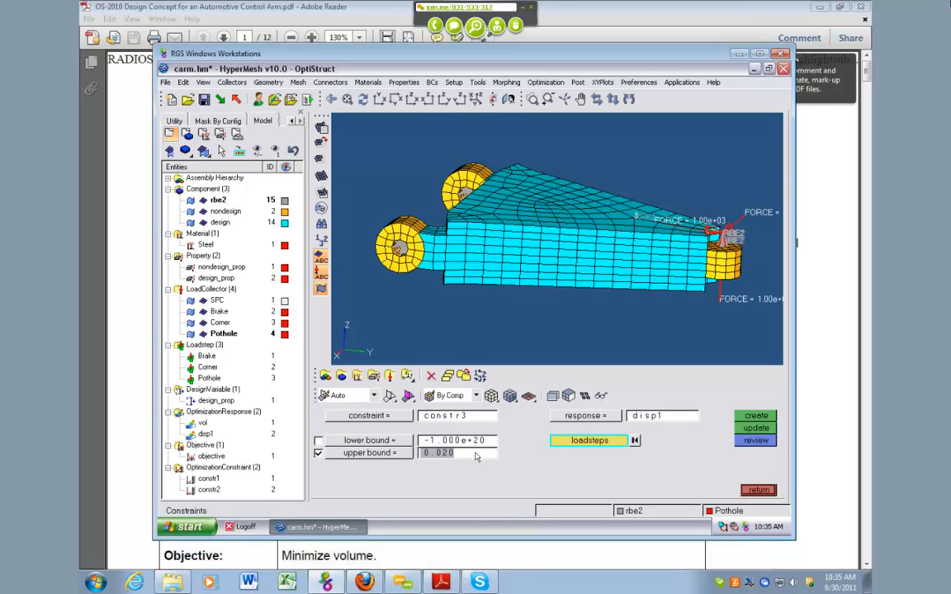
type(".04")
left_click(590, 440)
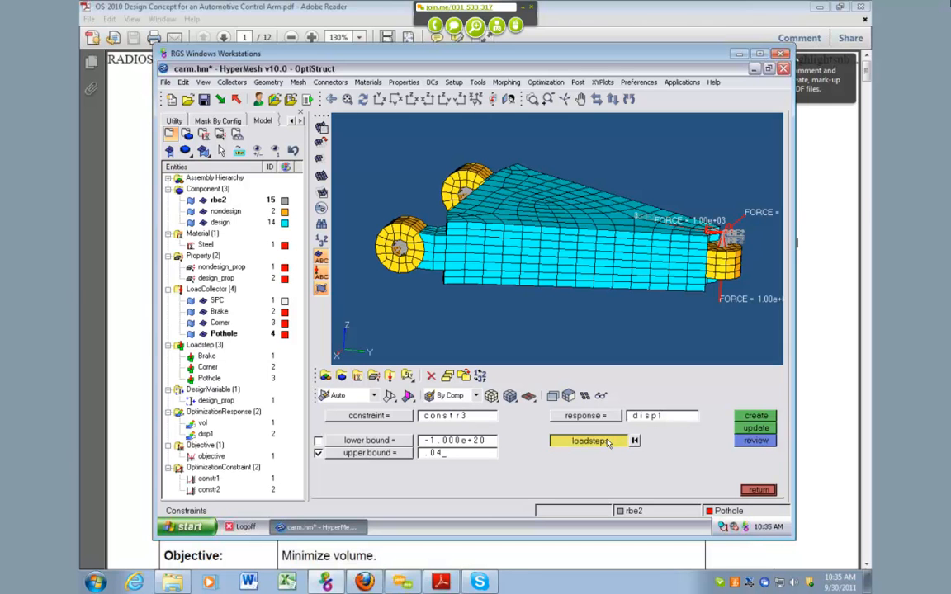
left_click(319, 441)
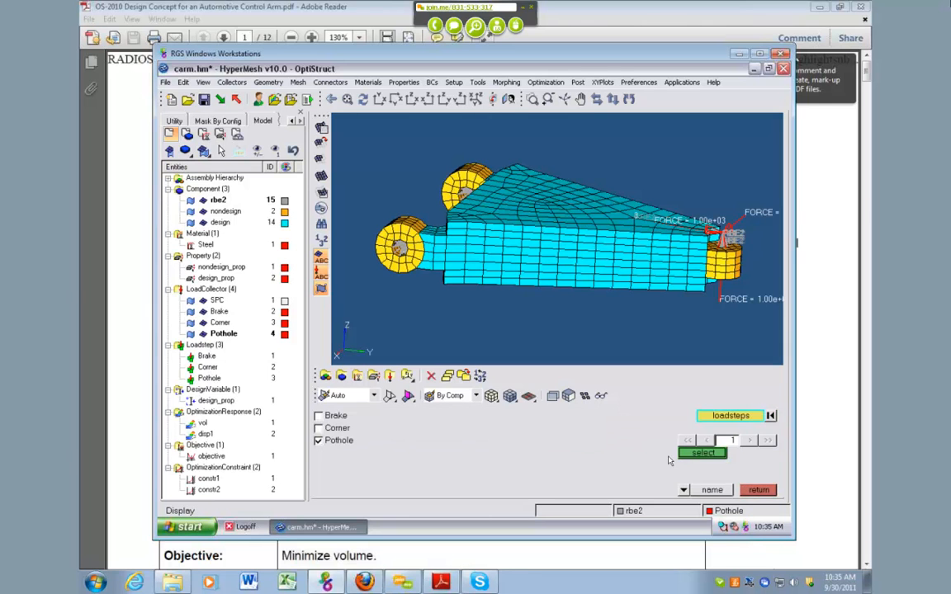
left_click(703, 452)
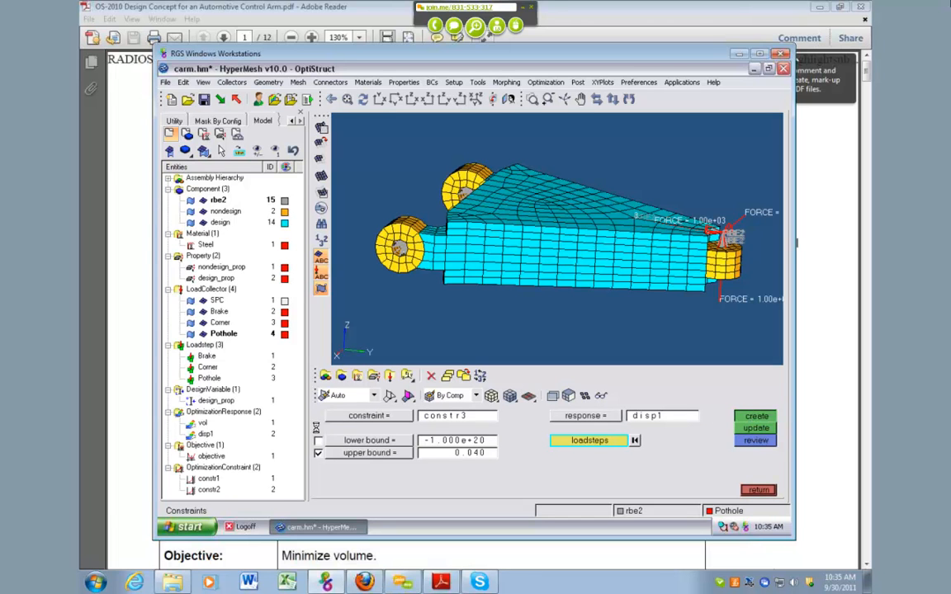
left_click(755, 415)
scroll(247, 405, "down", 1)
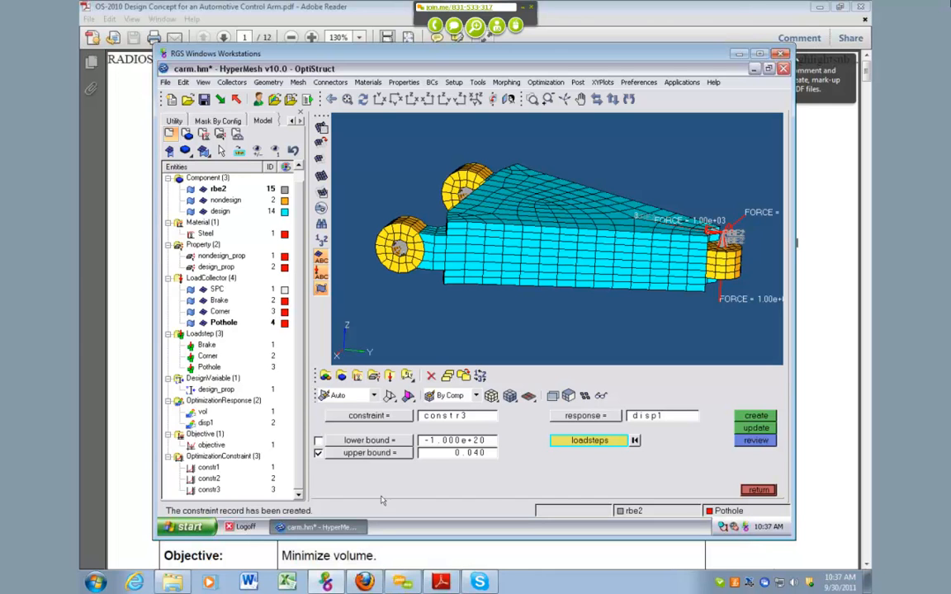
left_click(758, 490)
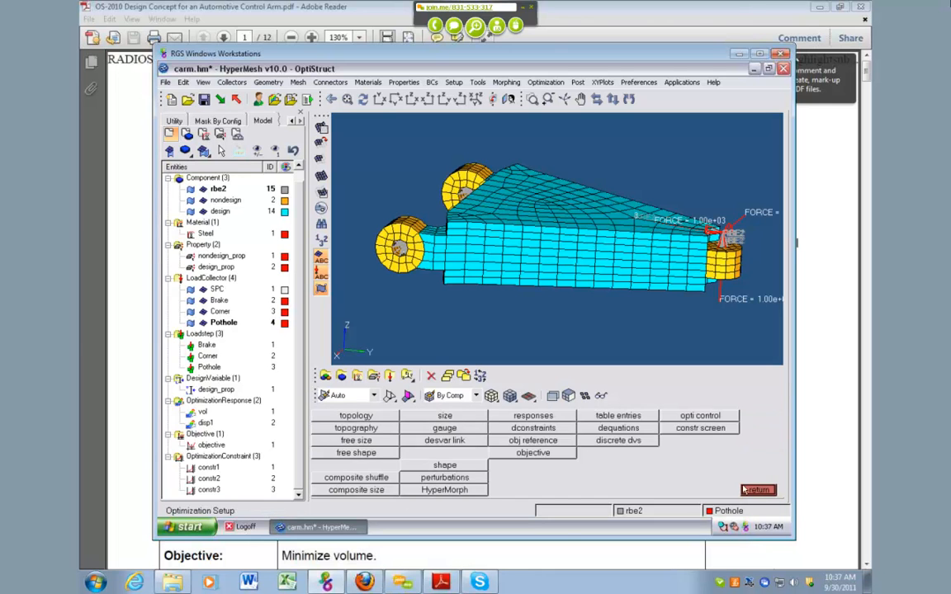
left_click(758, 490)
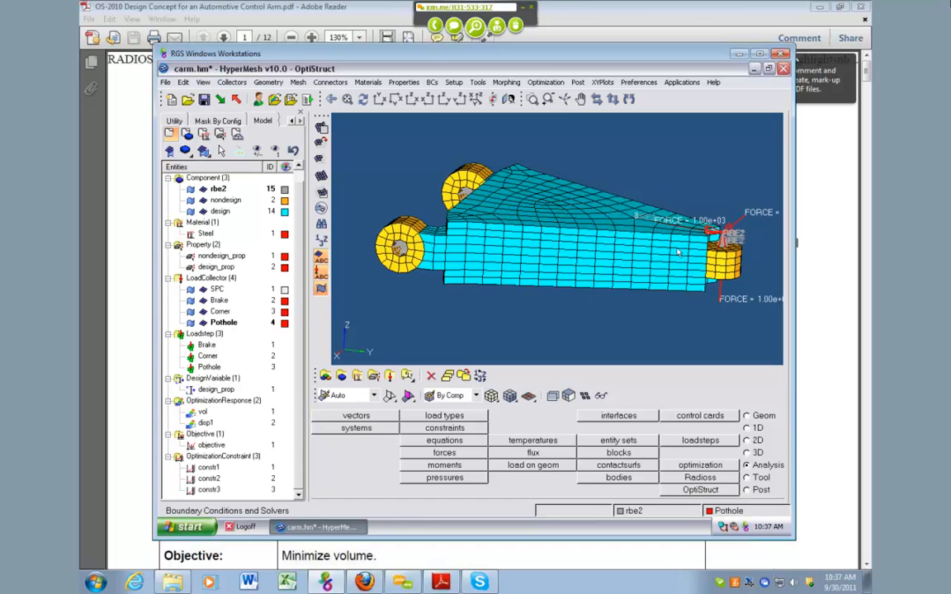
Check that OptiStruct is the selected HyperMesh user profile and keep it.
left_click(639, 81)
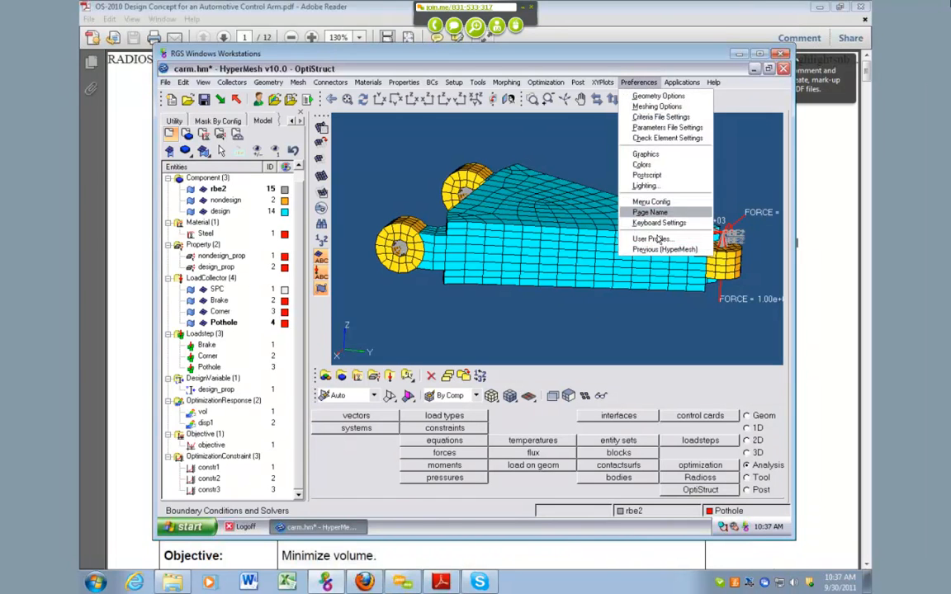
left_click(651, 238)
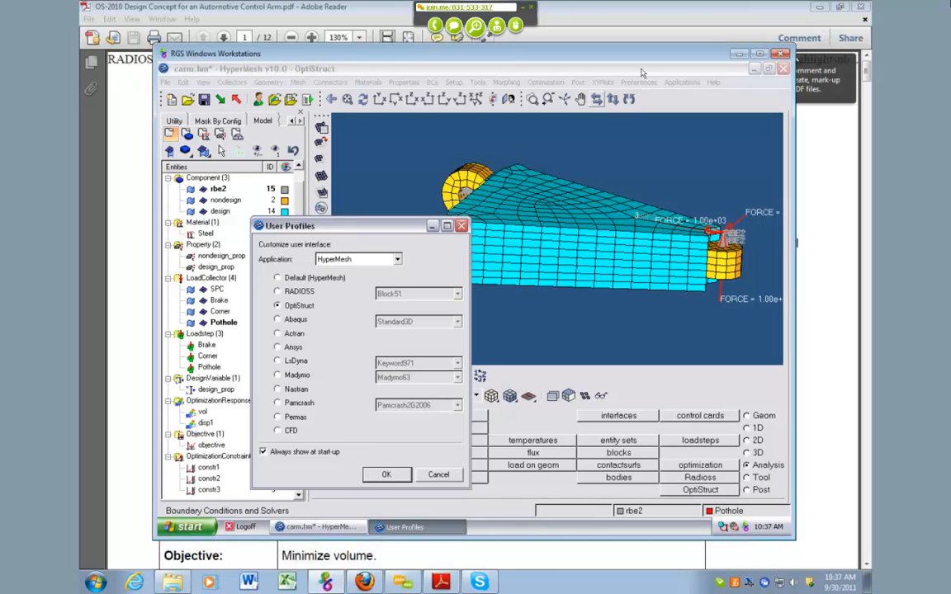
left_click(386, 474)
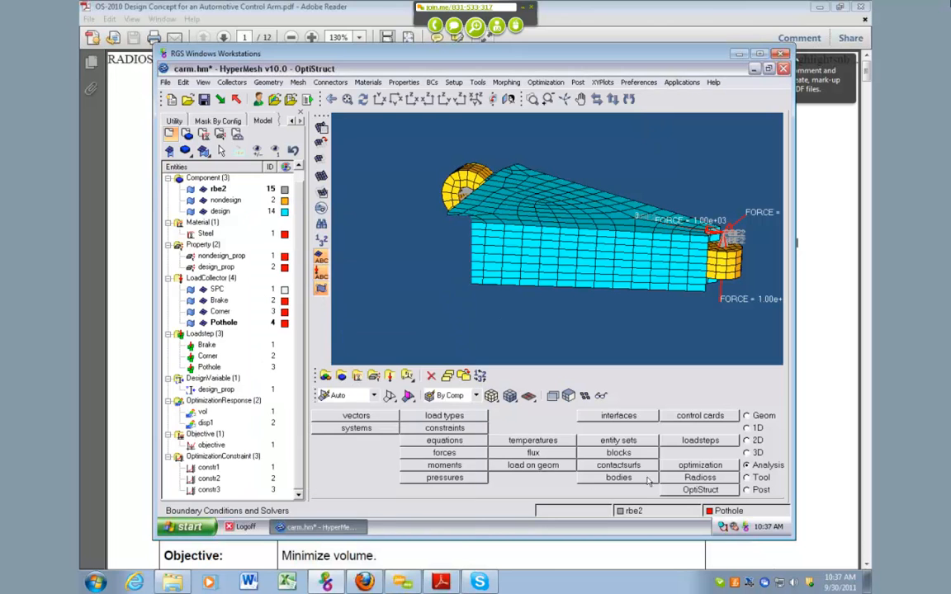
Save the OptiStruct input file as carm.fem in a new folder named results inside Lab 5 - In class demo.
left_click(691, 491)
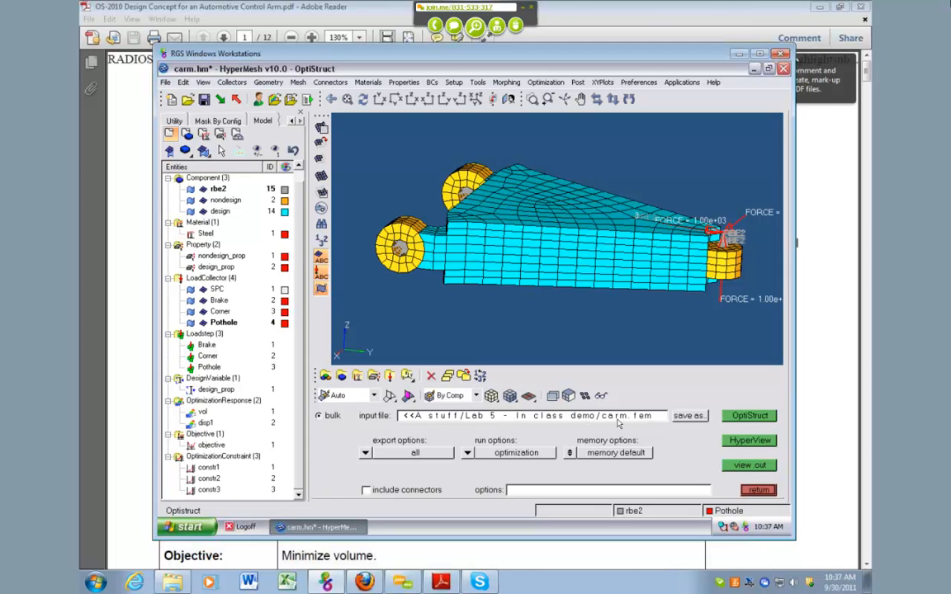
left_click(679, 416)
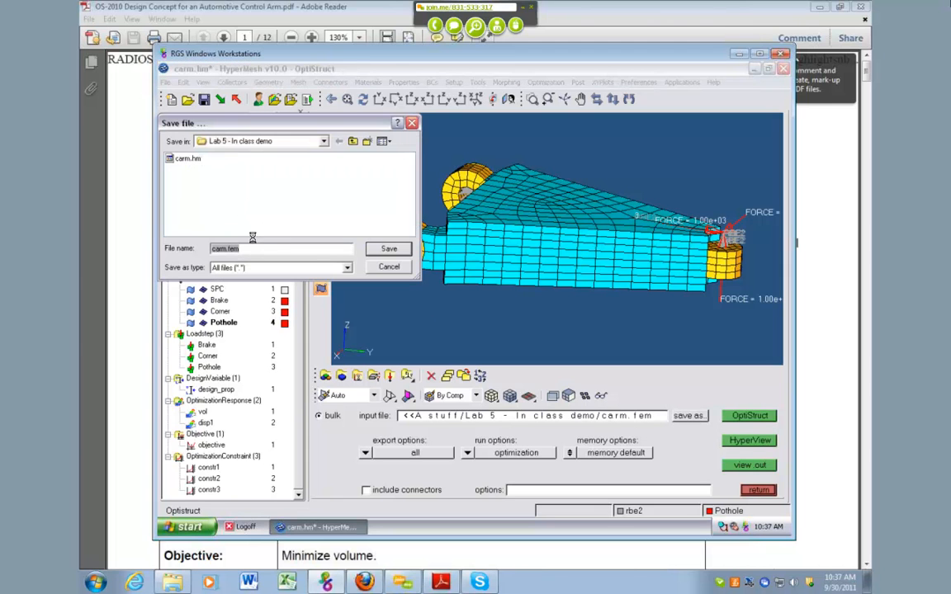
right_click(223, 185)
mouse_move(259, 265)
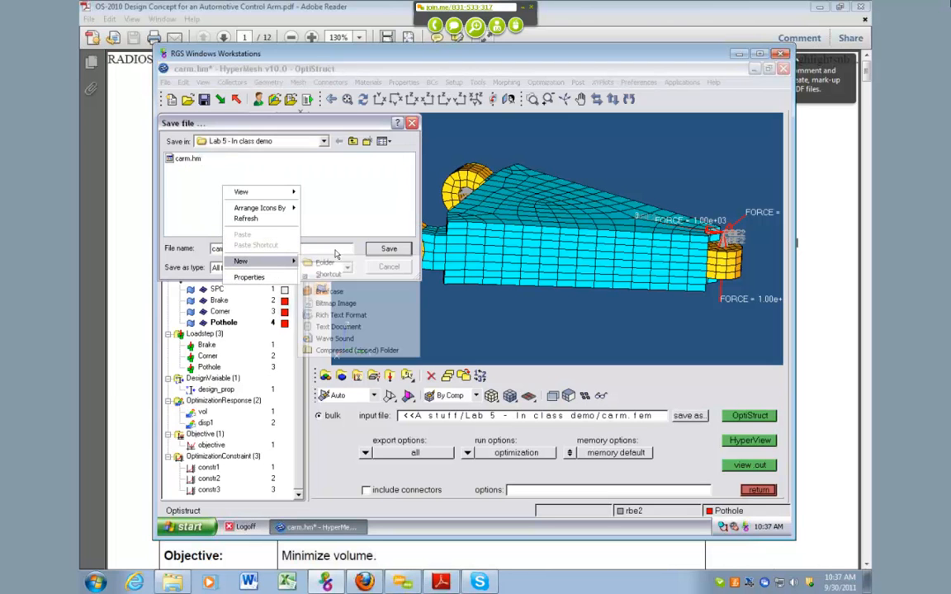
left_click(331, 261)
type("results")
key("Return")
key("Return")
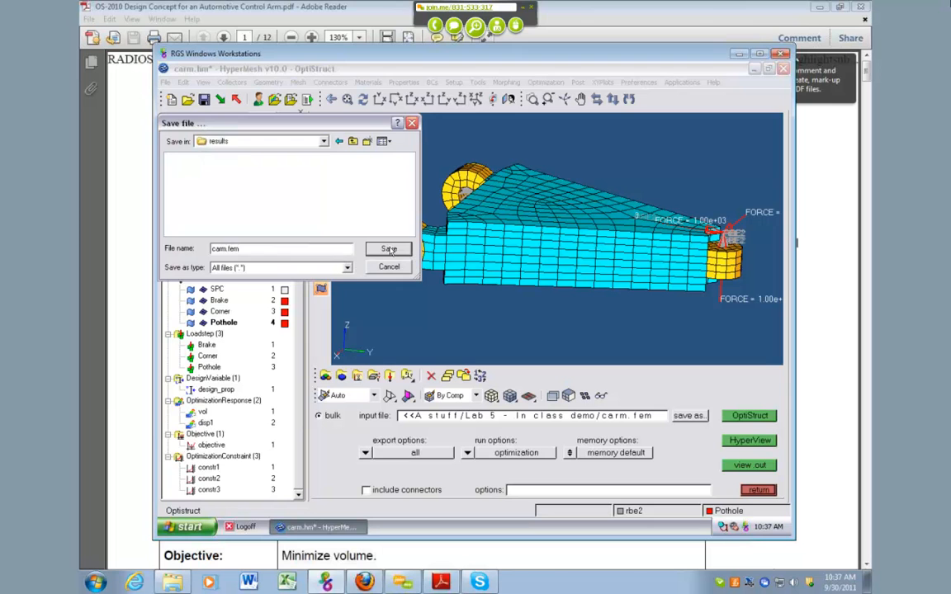
left_click(378, 248)
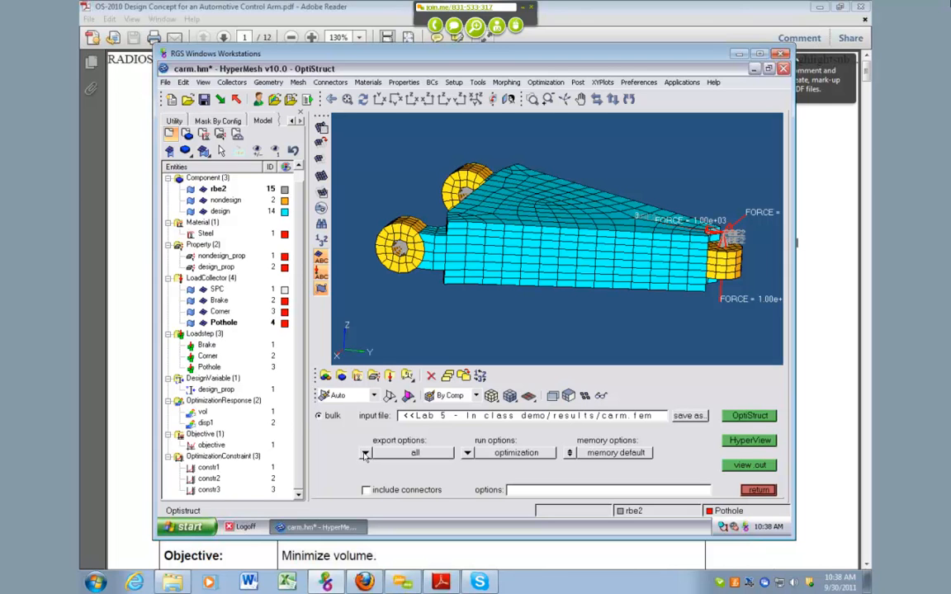
Run OptiStruct on carm.fem with the check run option and enlarge the solver console to read its output.
left_click(468, 454)
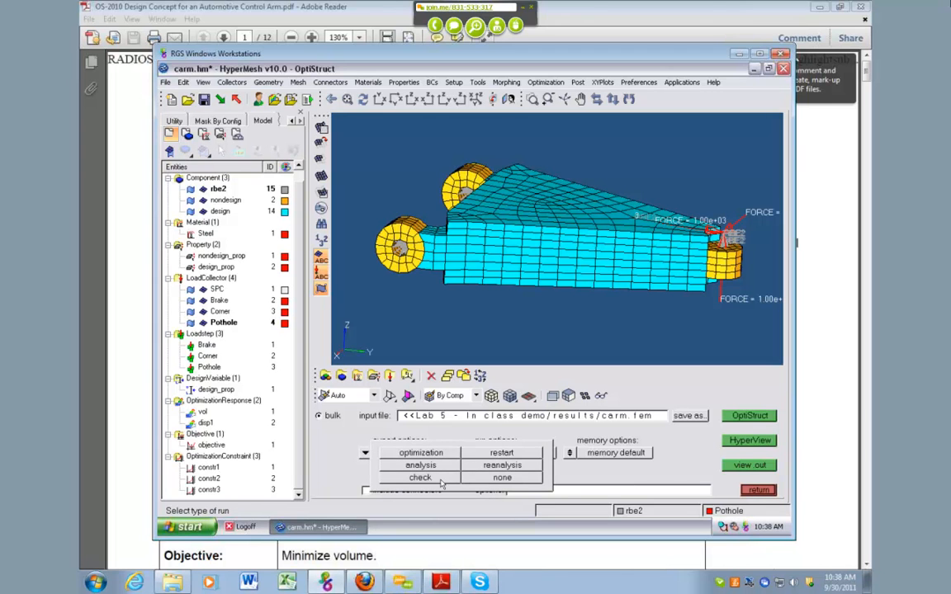
left_click(440, 480)
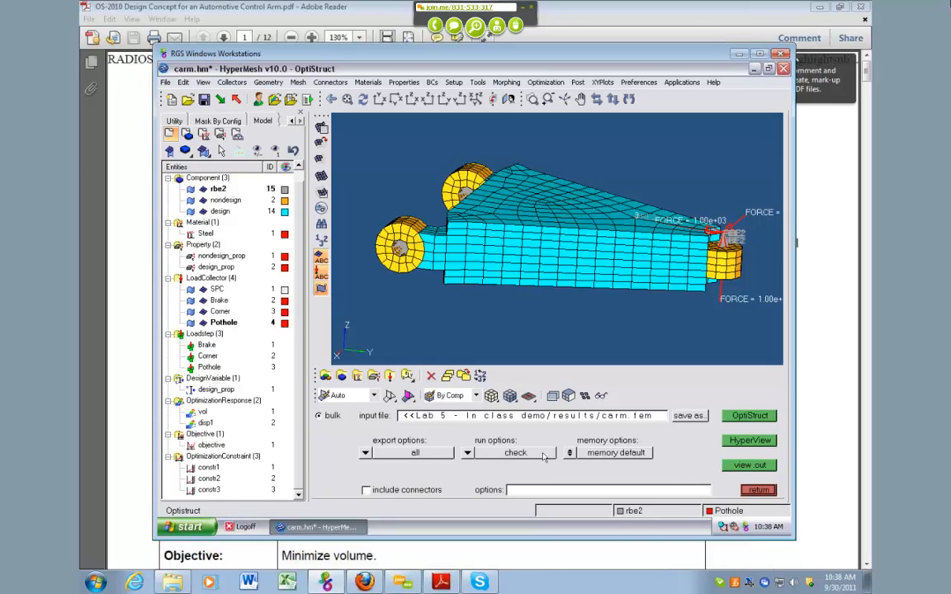
left_click(740, 416)
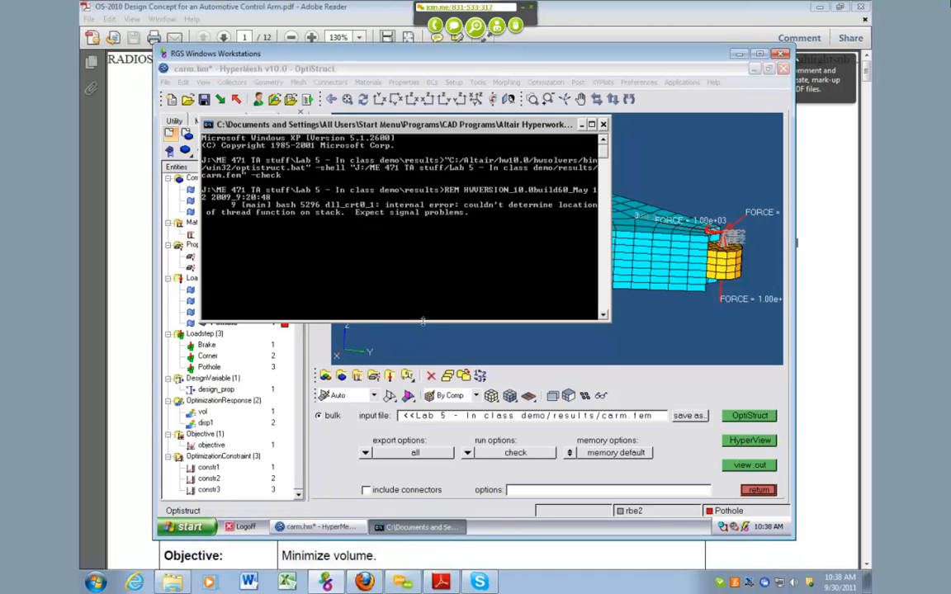
left_click_drag(382, 320, 424, 475)
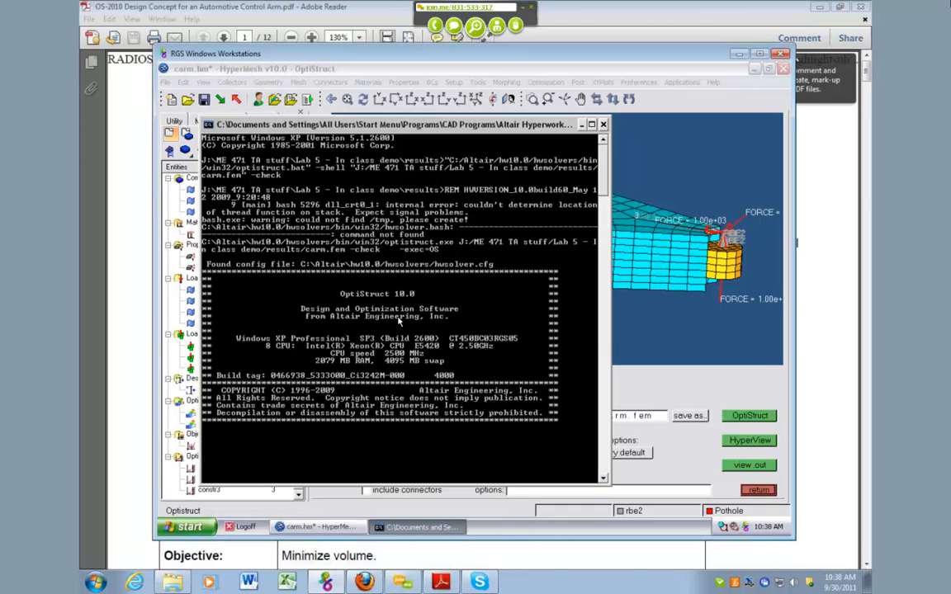
left_click_drag(604, 193, 603, 206)
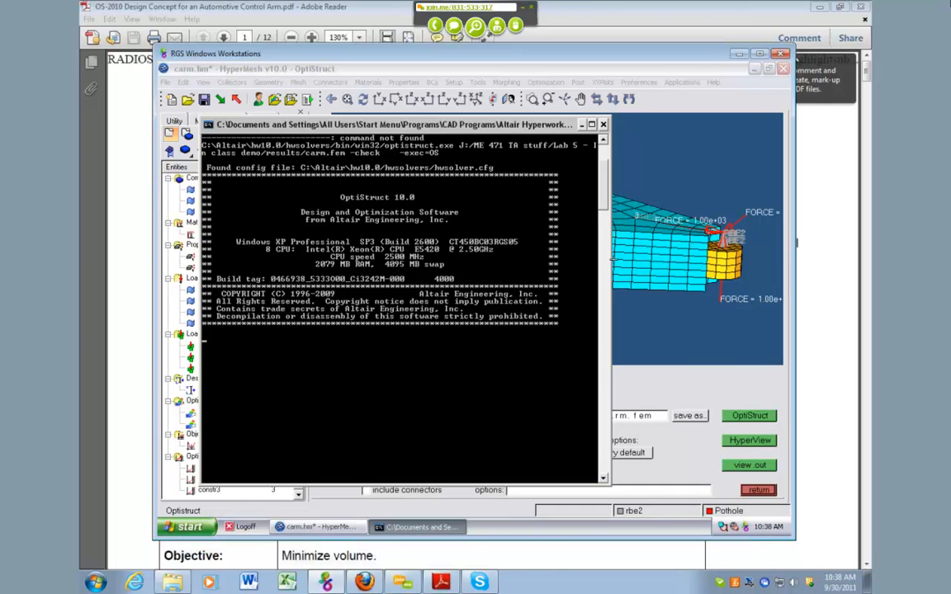
Narrow the solver console to uncover the run settings and set the OptiStruct run option to optimization.
left_click_drag(589, 261, 427, 263)
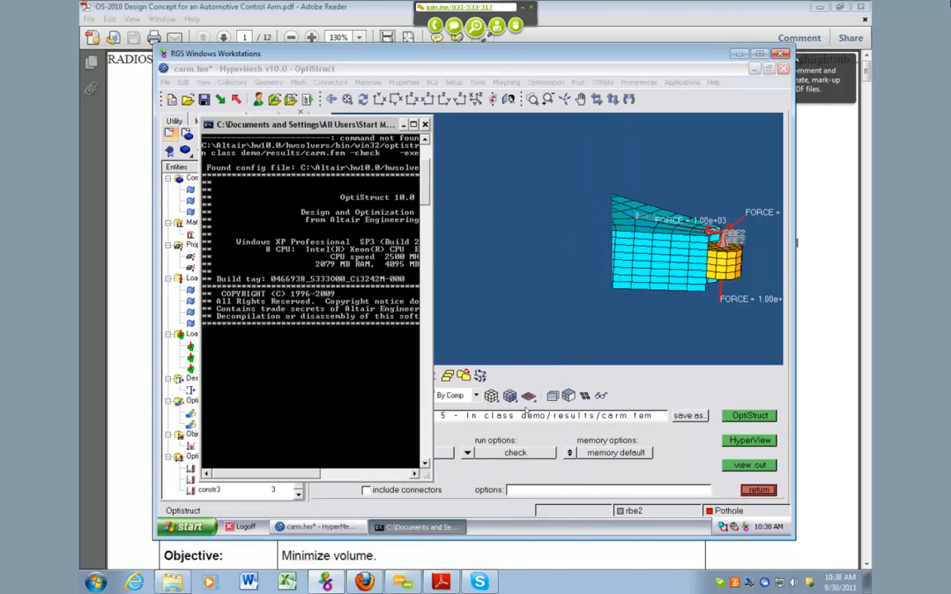
left_click(468, 454)
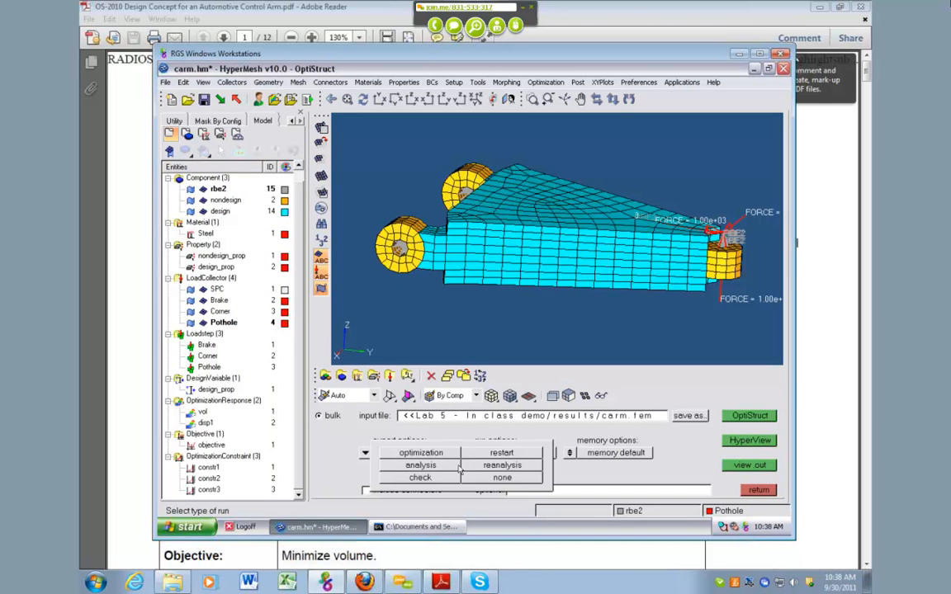
left_click(440, 454)
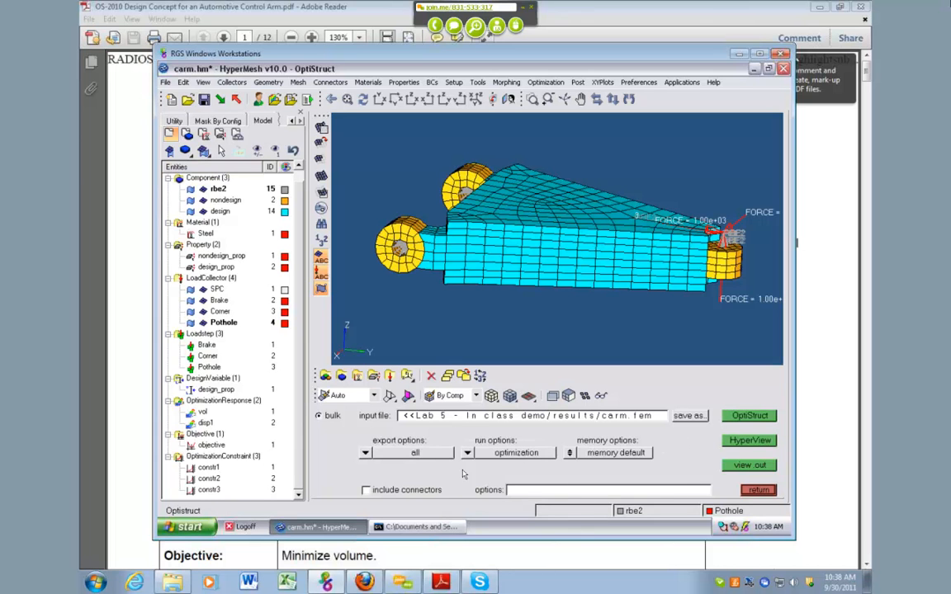
Bring back the solver console and resize and reposition it to examine the progress of the check run.
left_click(417, 527)
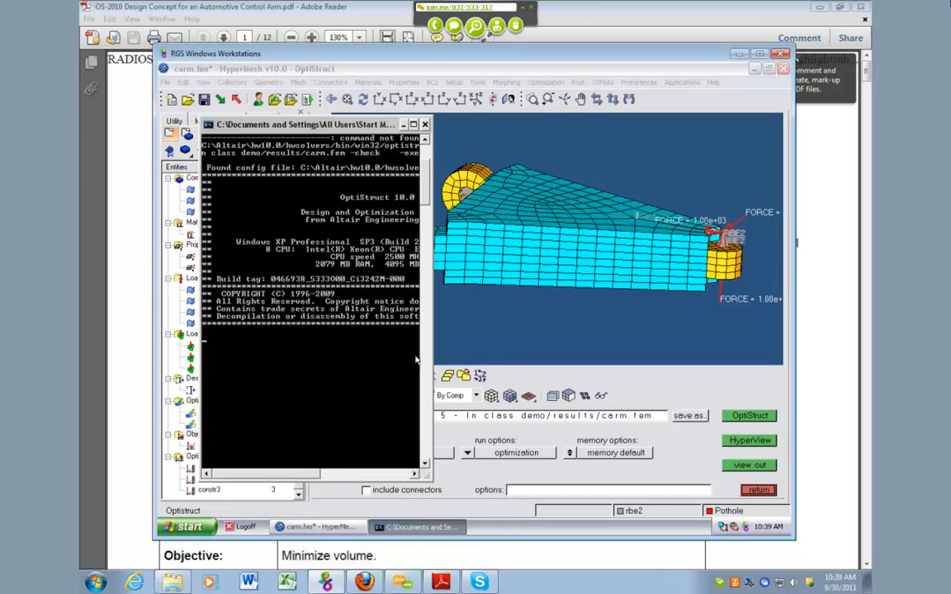
left_click_drag(438, 336, 583, 336)
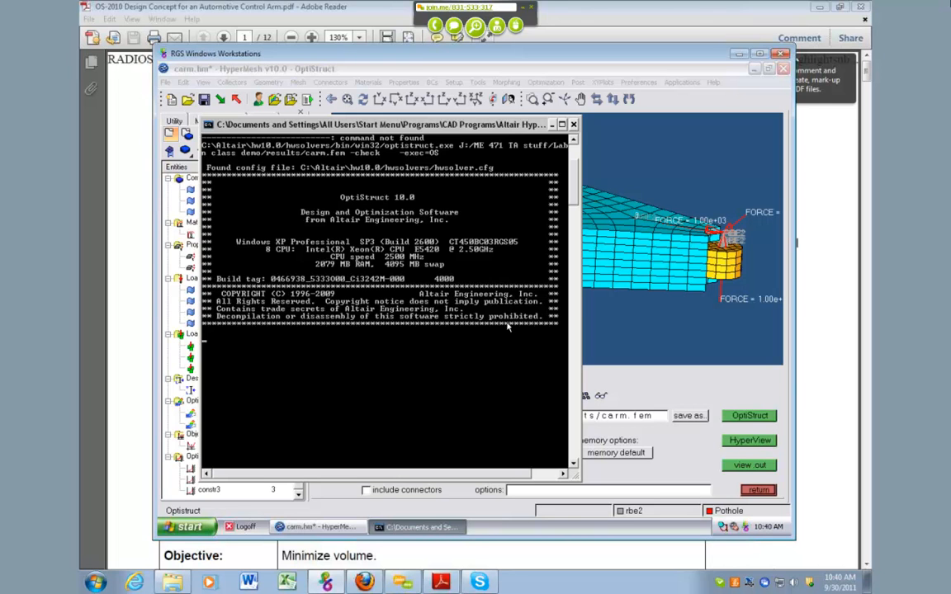
left_click(552, 124)
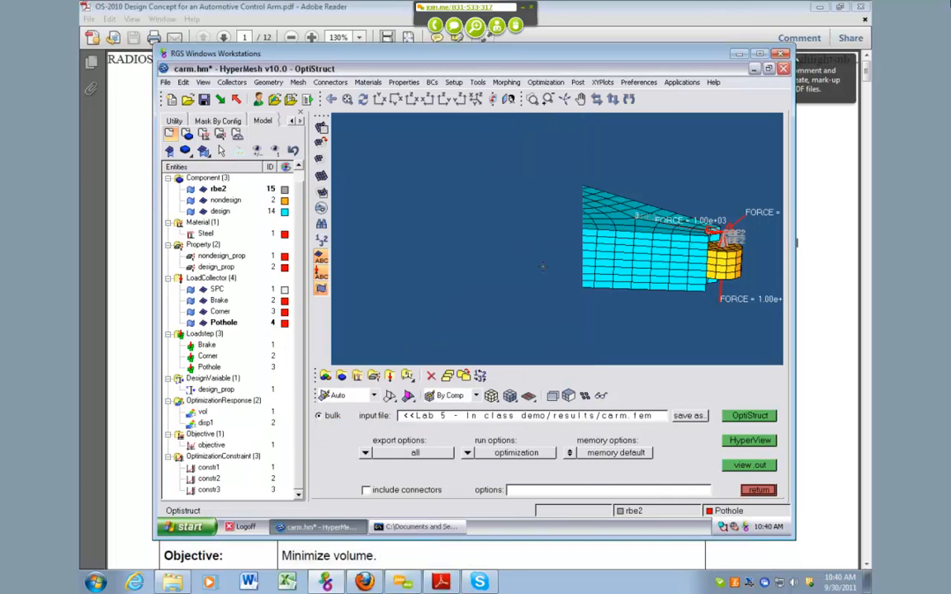
left_click(411, 528)
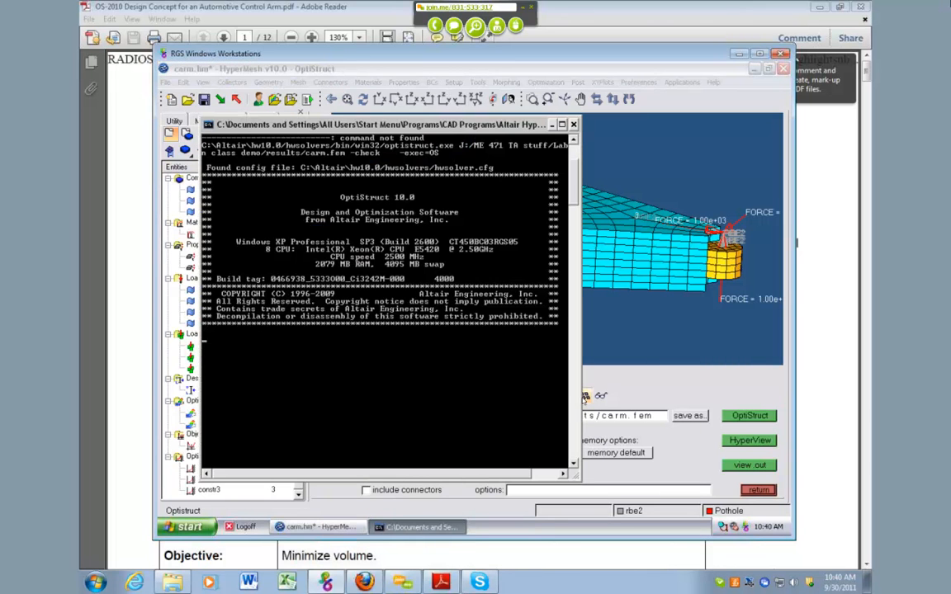
left_click_drag(582, 397, 431, 397)
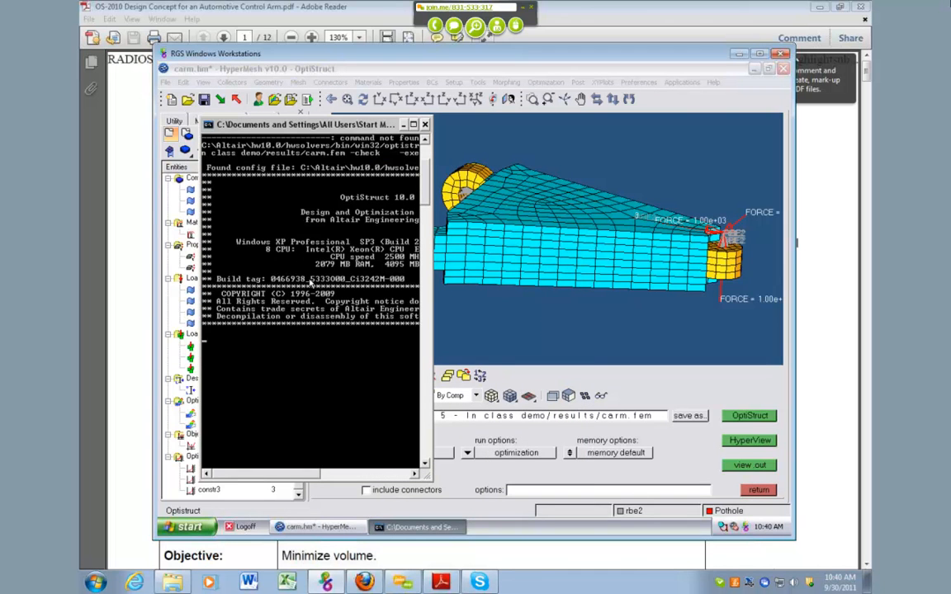
left_click_drag(280, 124, 301, 117)
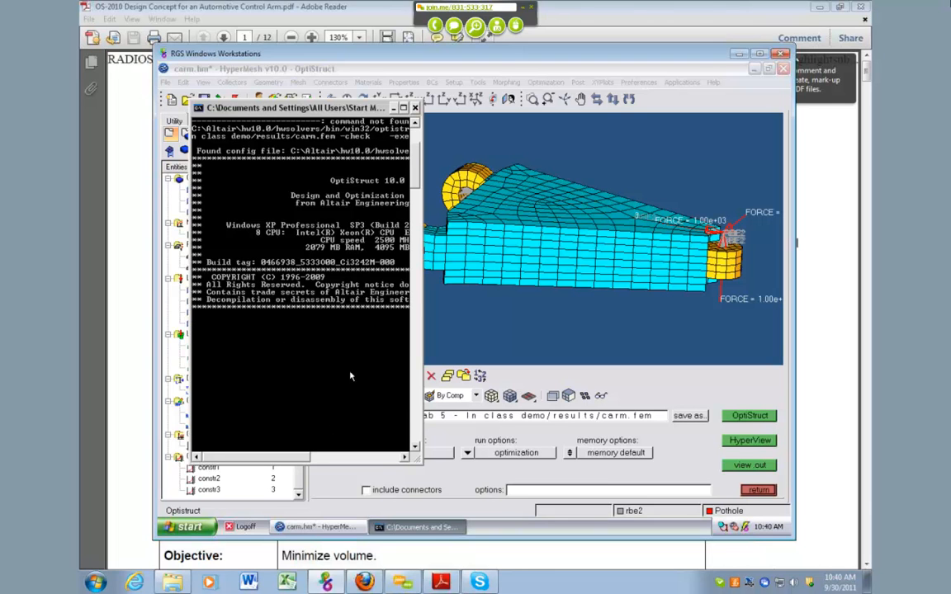
left_click_drag(421, 376, 471, 339)
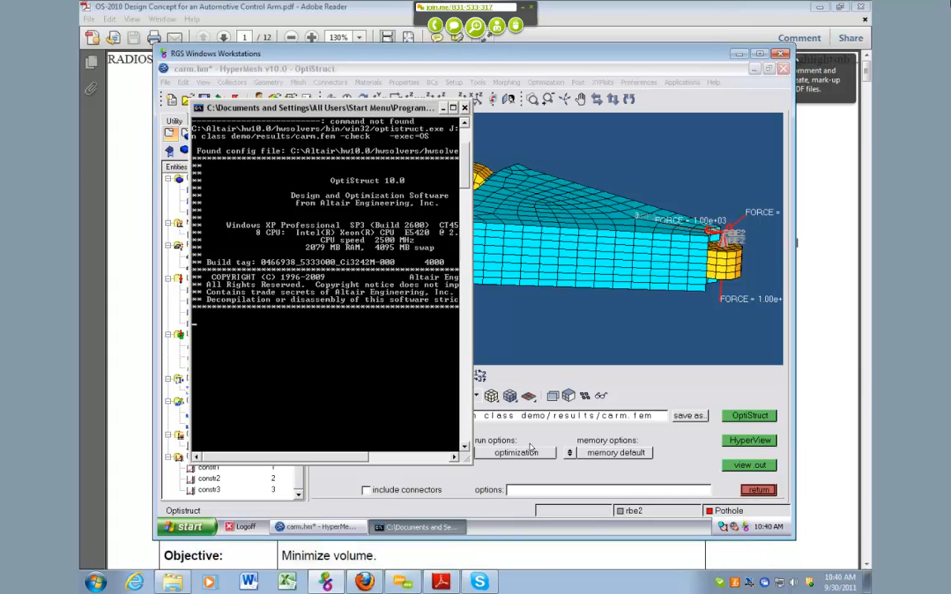